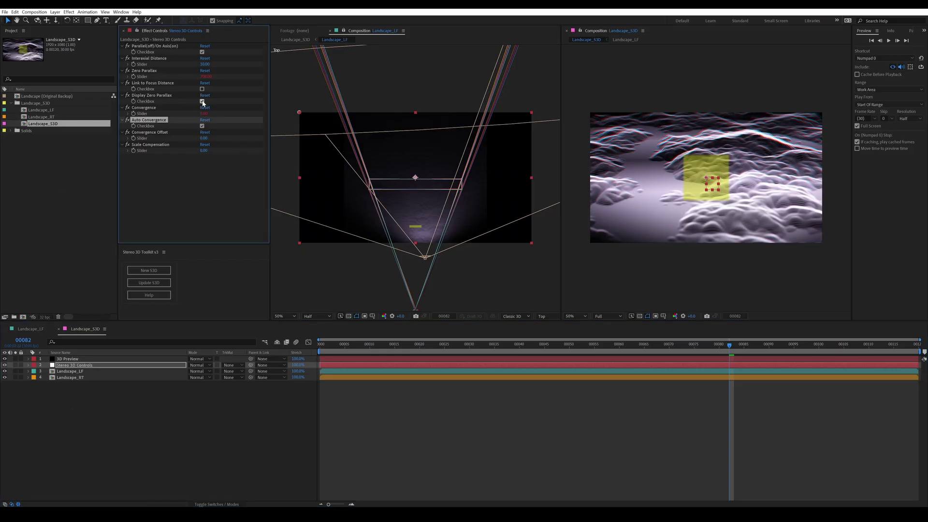
Turn off Display Zero Parallax in the Landscape scene and switch to the Mir Ball_S3D composition.
click(202, 101)
click(753, 278)
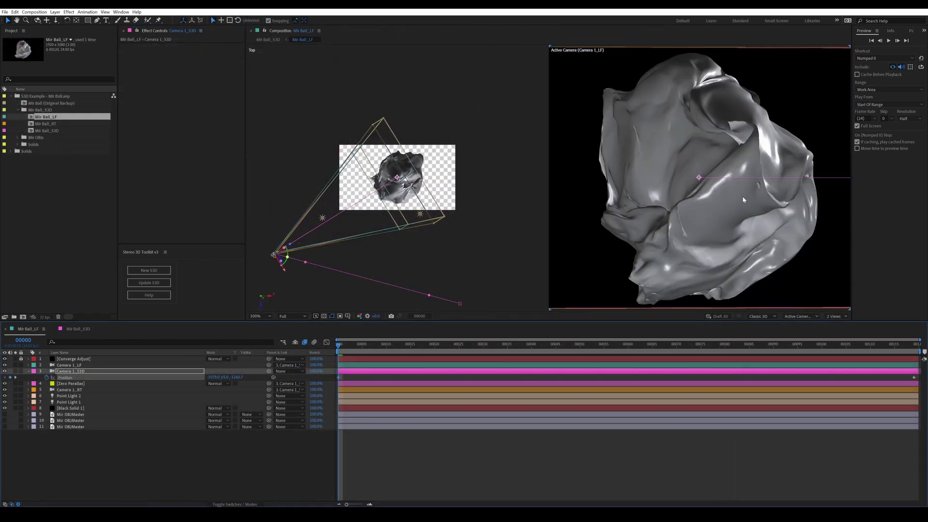
key(shift+period)
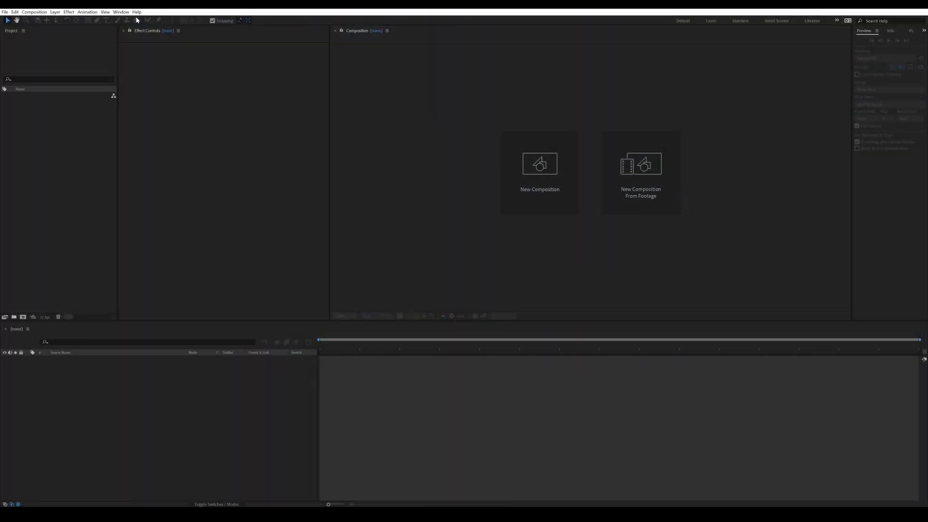
Dock the Stereo 3D Toolkit v3 panel under Effect Controls and import S3D Example - Element 3D Text 03.aep.
click(120, 12)
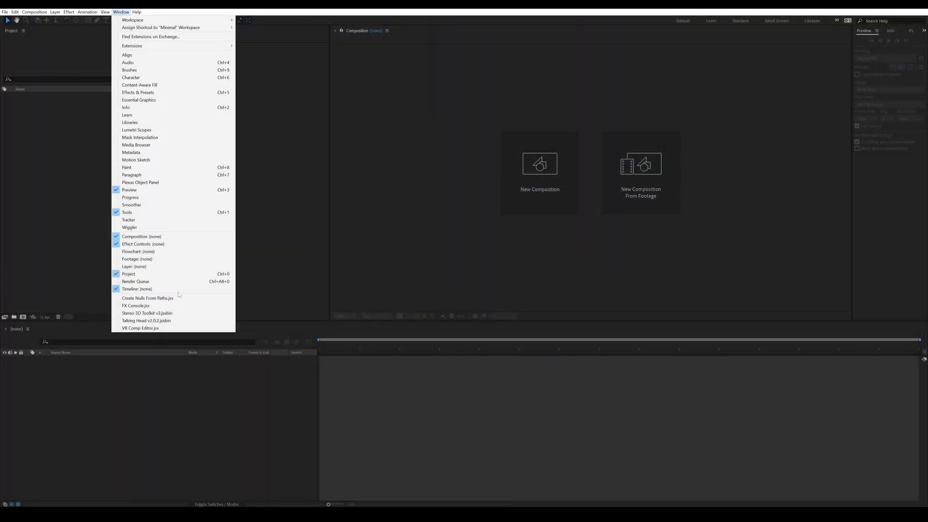
click(188, 314)
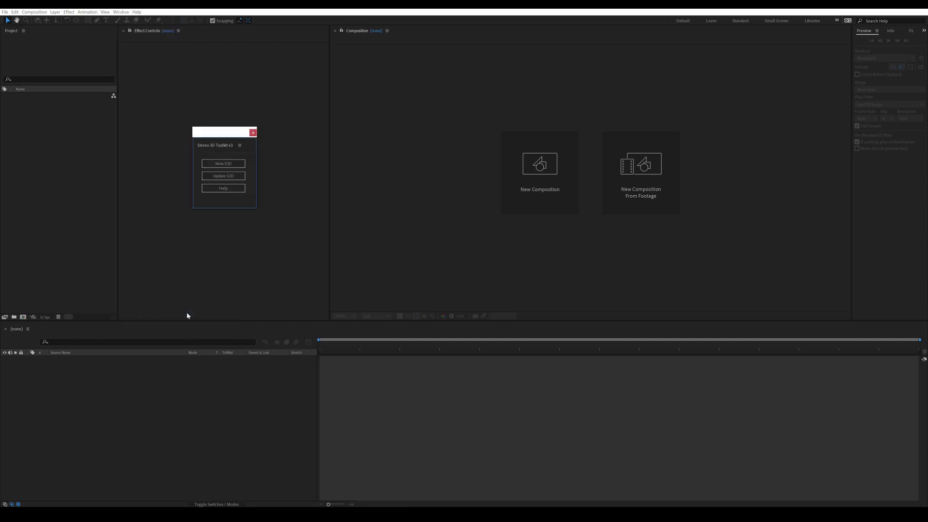
drag(207, 146, 174, 315)
drag(330, 270, 256, 267)
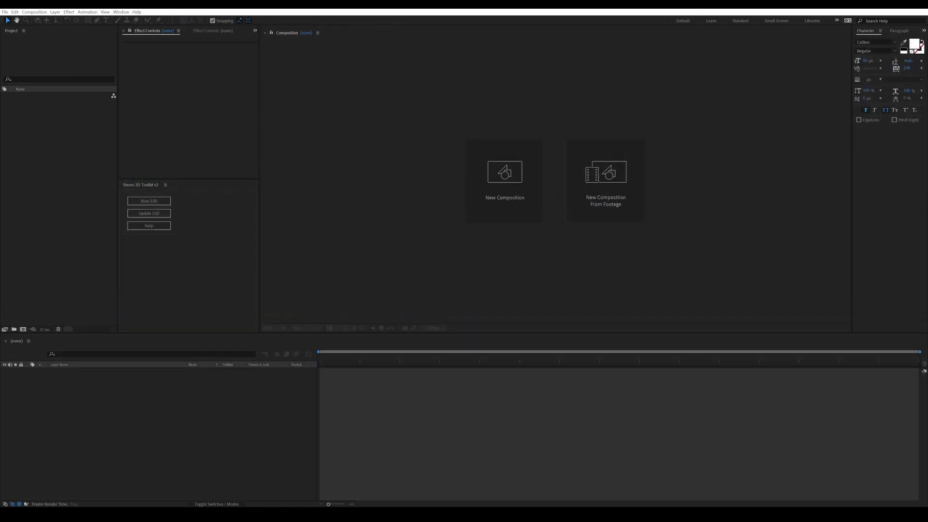
drag(24, 154, 28, 159)
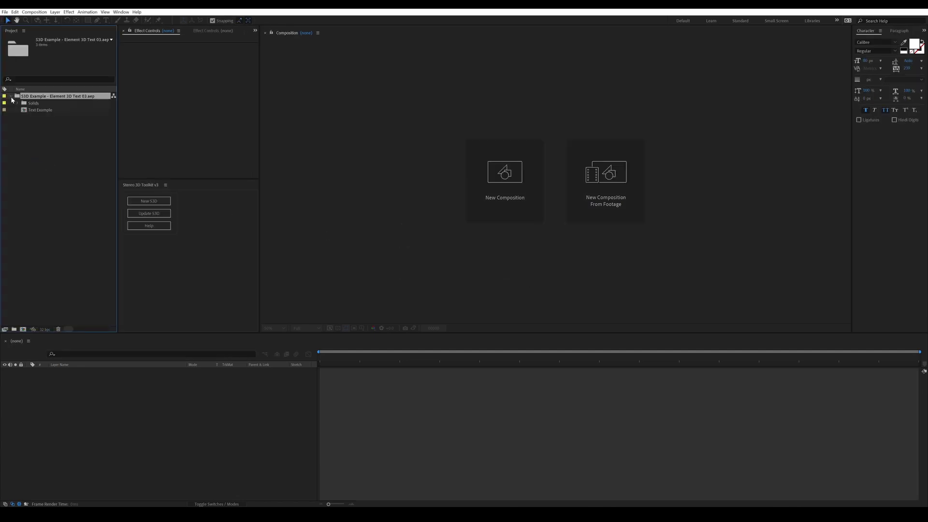
Open the Text Example composition and inspect its text, Spot light, Camera 1 and Element layers.
click(23, 111)
double_click(24, 111)
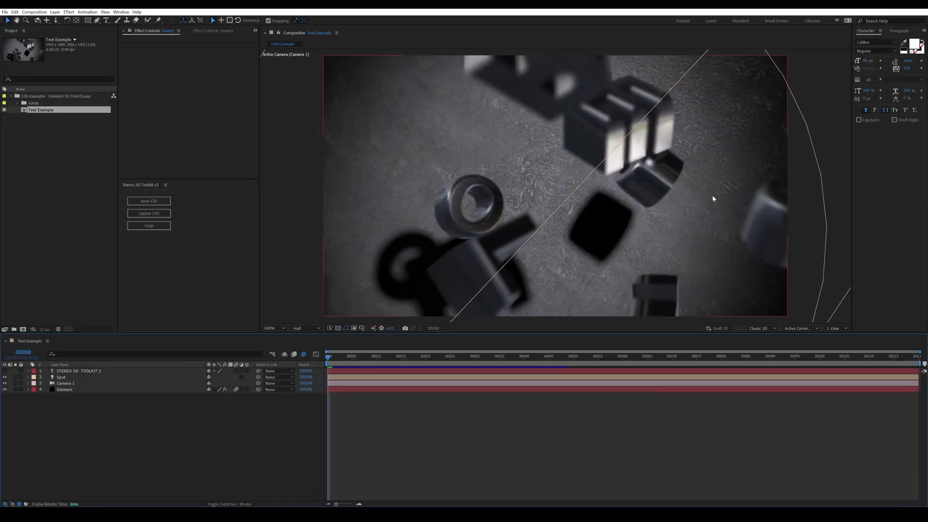
click(83, 372)
click(85, 377)
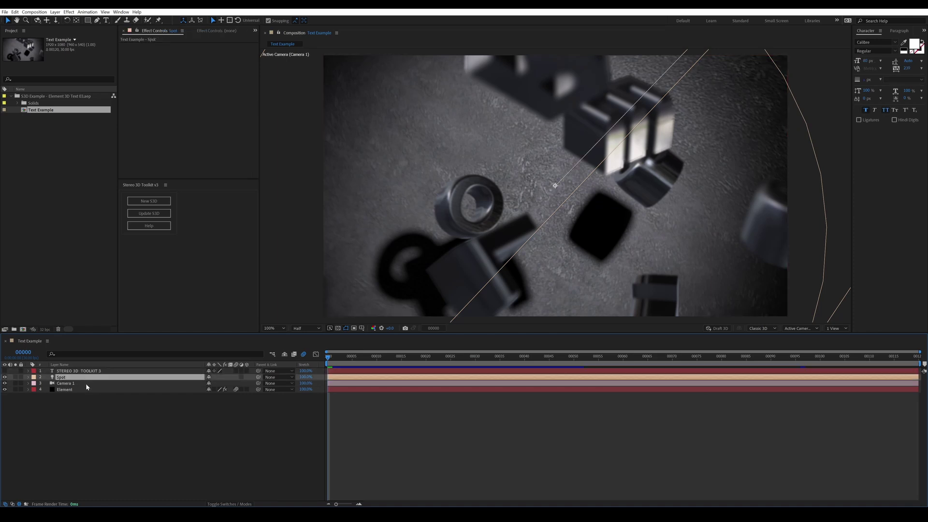
click(86, 384)
click(88, 391)
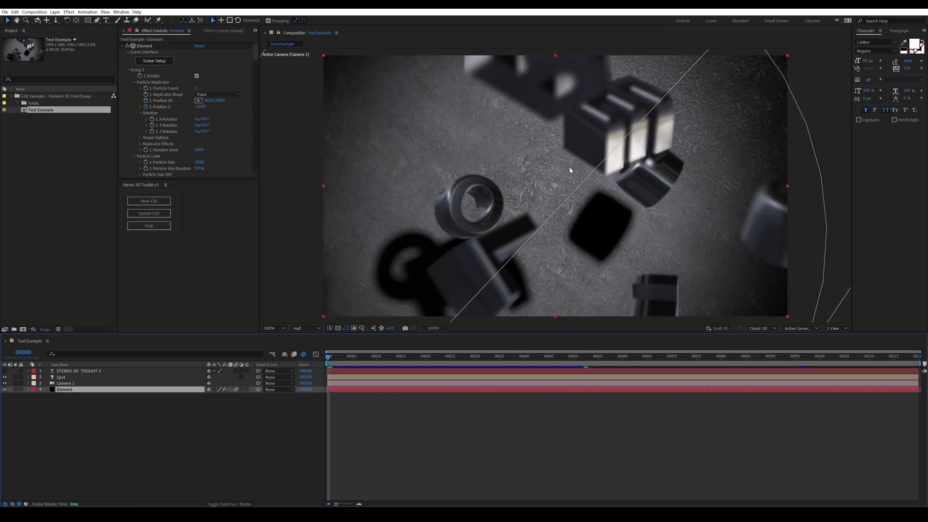
Scrub to frame 36 where the text forms and select Camera 1 as the stereo camera.
click(362, 357)
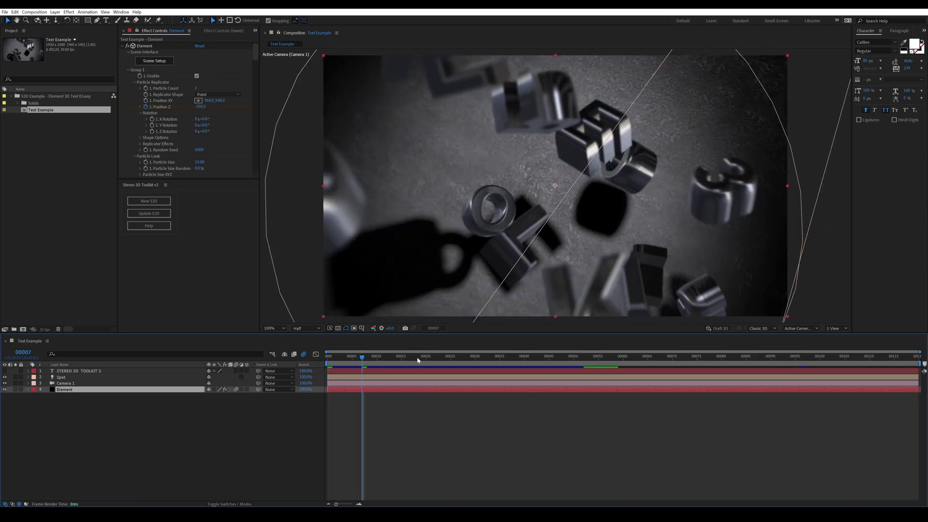
drag(417, 356, 505, 363)
click(206, 435)
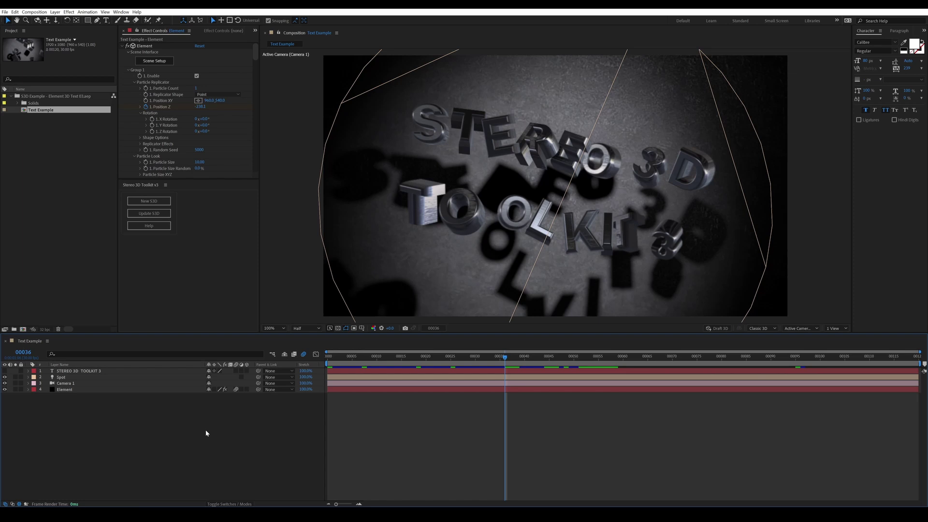
click(45, 111)
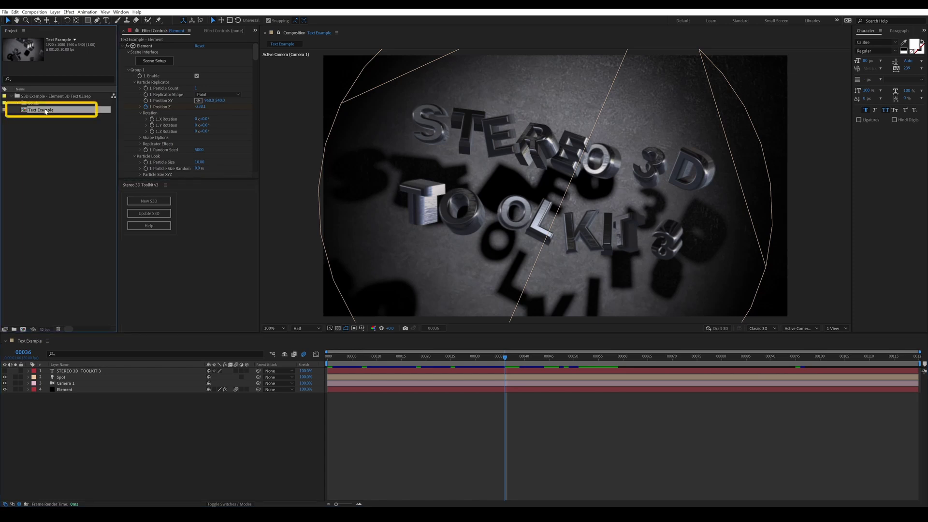
click(62, 384)
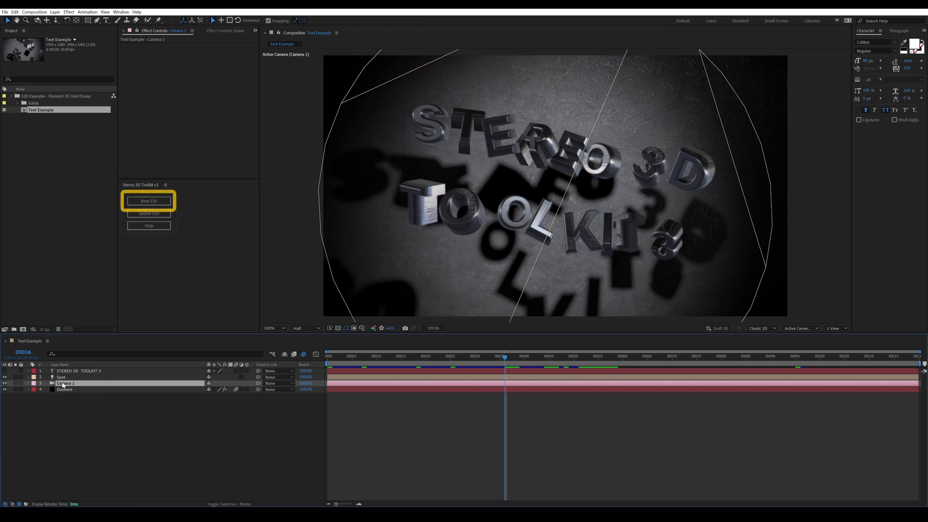
Create a new S3D rig from Camera 1, confirming with Yes and OK.
click(149, 200)
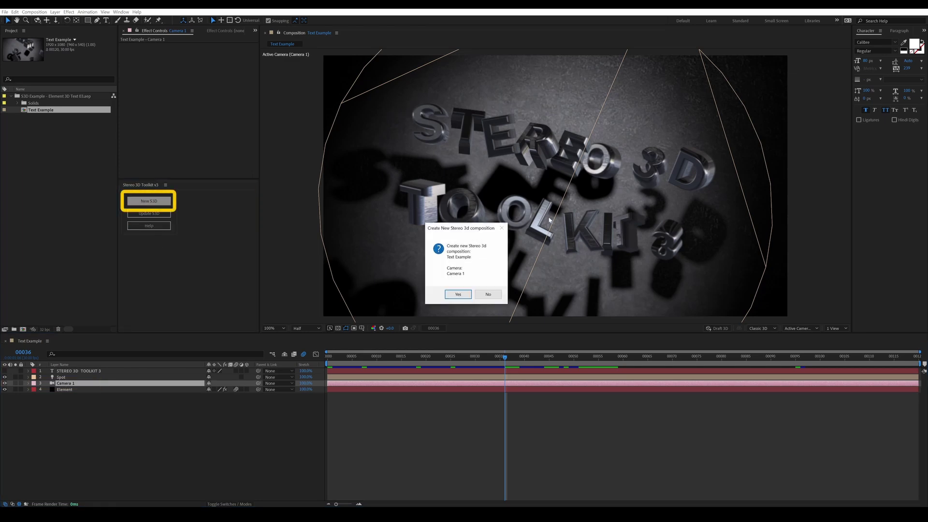
click(452, 293)
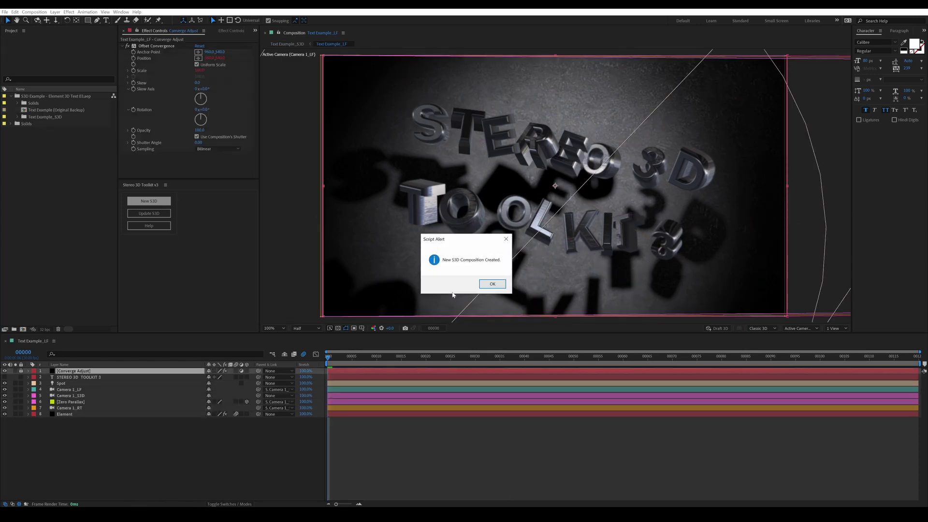
click(492, 284)
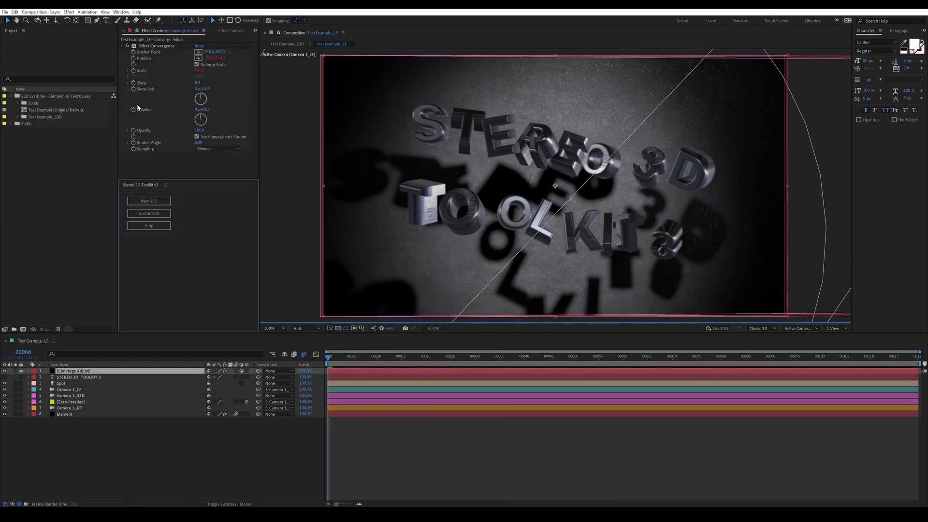
Expand the Text Example_S3D folder and go through the LF, RT and S3D compositions.
click(54, 110)
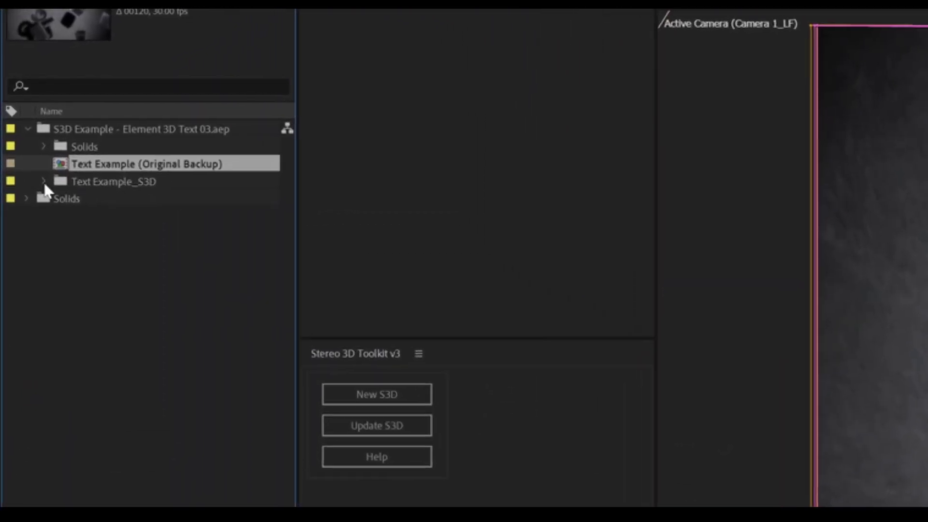
click(44, 182)
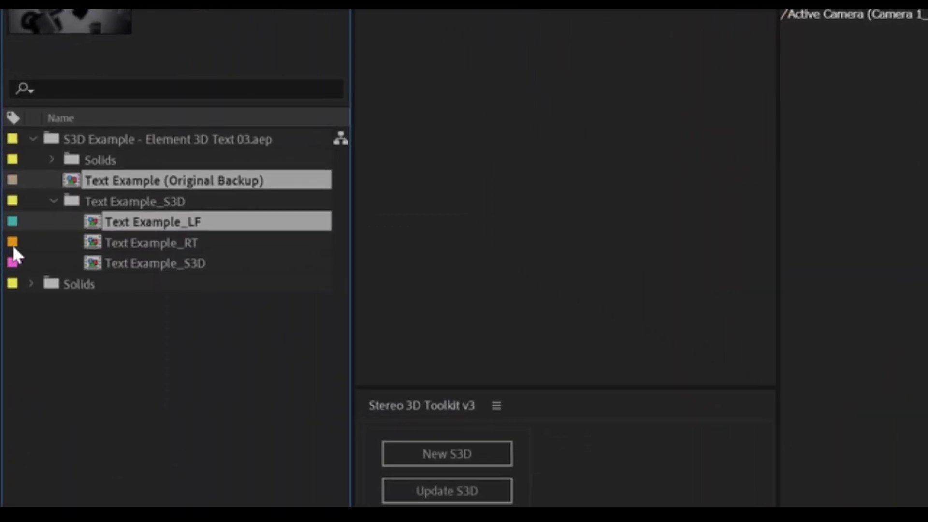
click(192, 222)
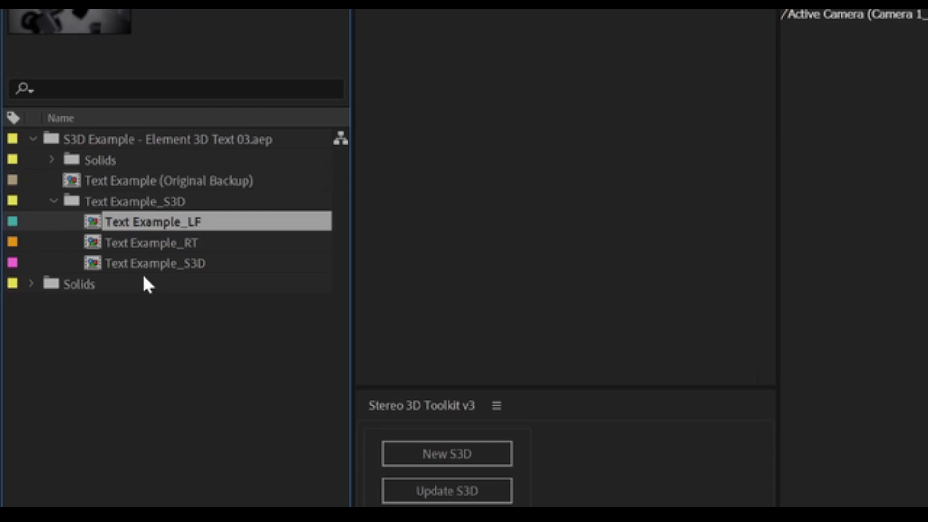
click(95, 247)
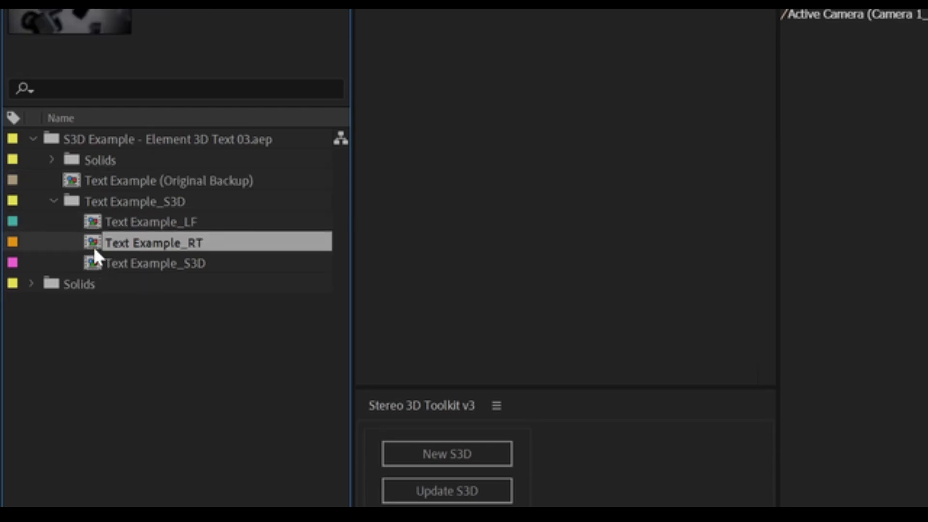
click(93, 265)
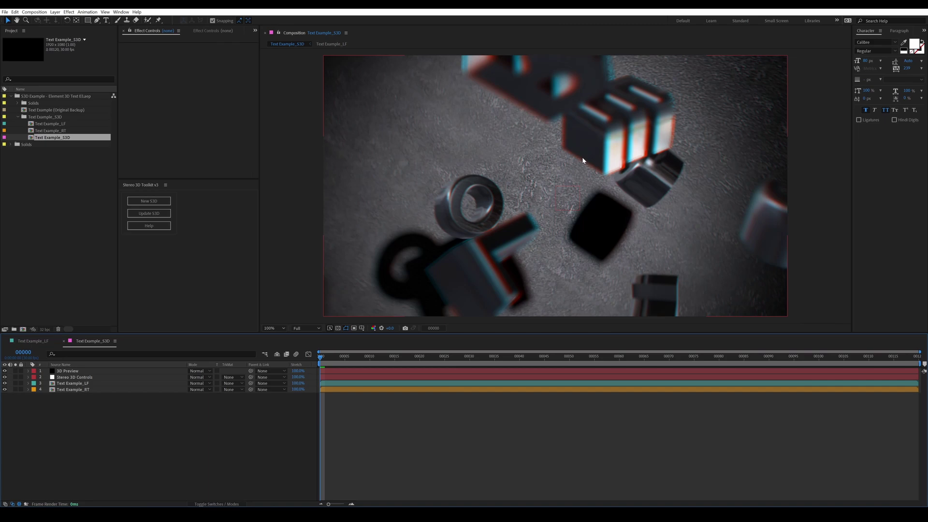
Keep the 3D Preview layer's 3D View at Balanced Colored Red Blue, then select Stereo 3D Controls.
click(120, 371)
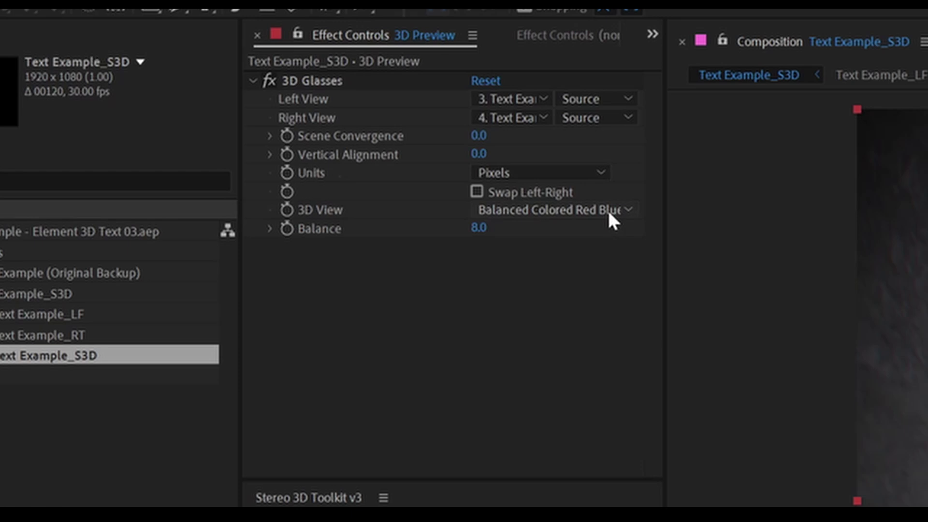
click(592, 210)
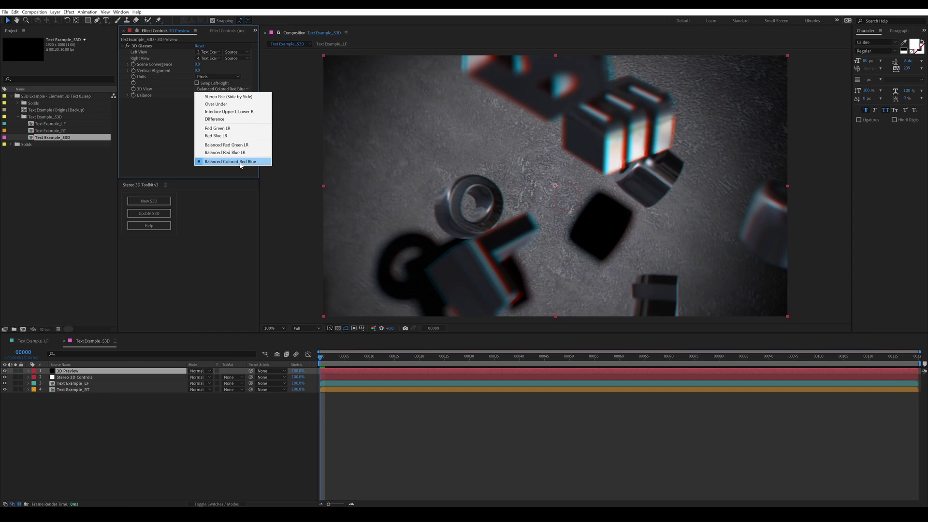
click(240, 163)
click(72, 377)
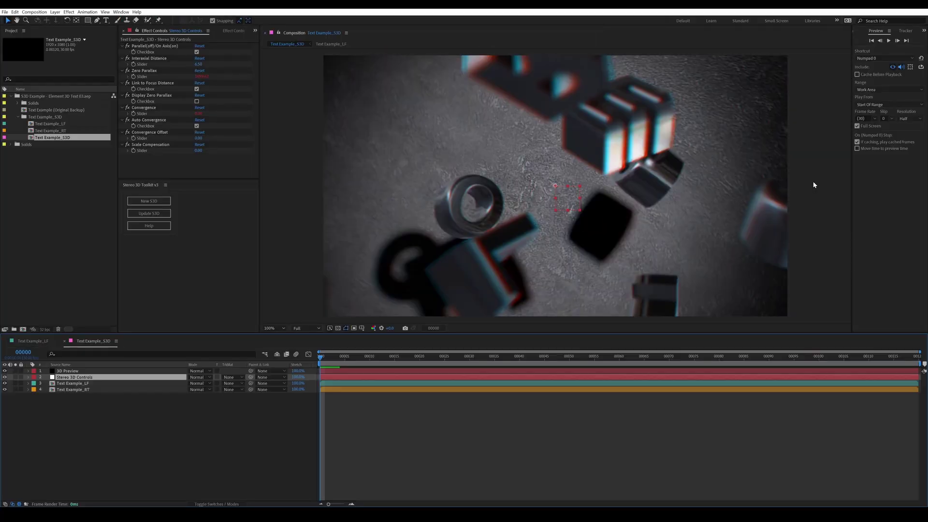
Show the viewer and Effect Controls lock icons, then select the Text Example_LF composition.
click(569, 425)
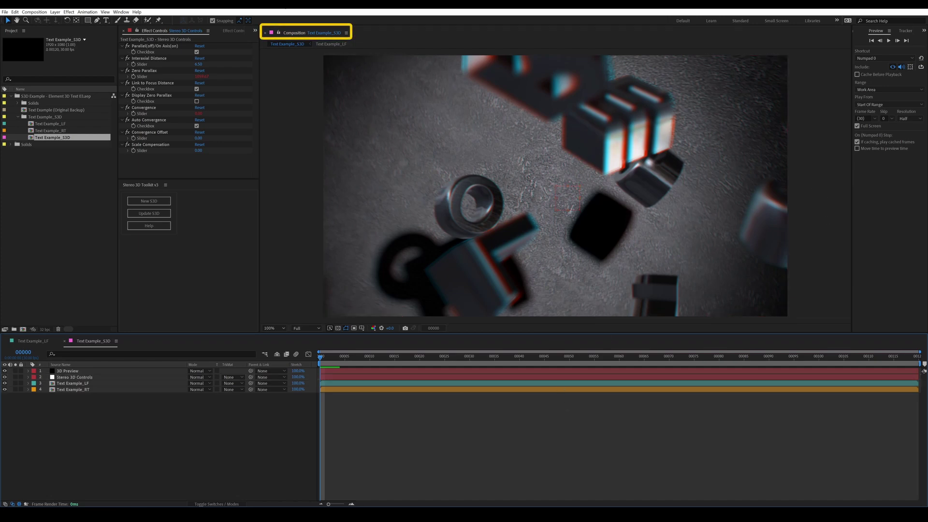
click(280, 34)
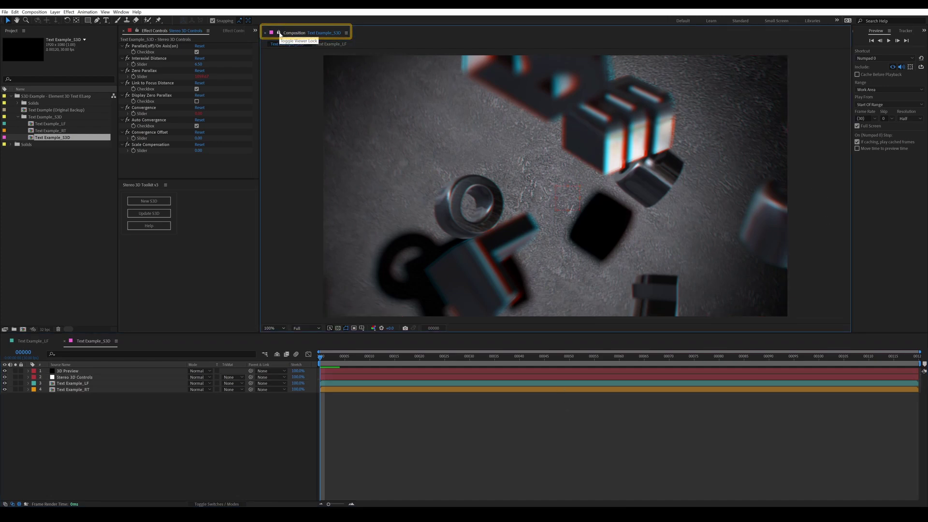
click(138, 32)
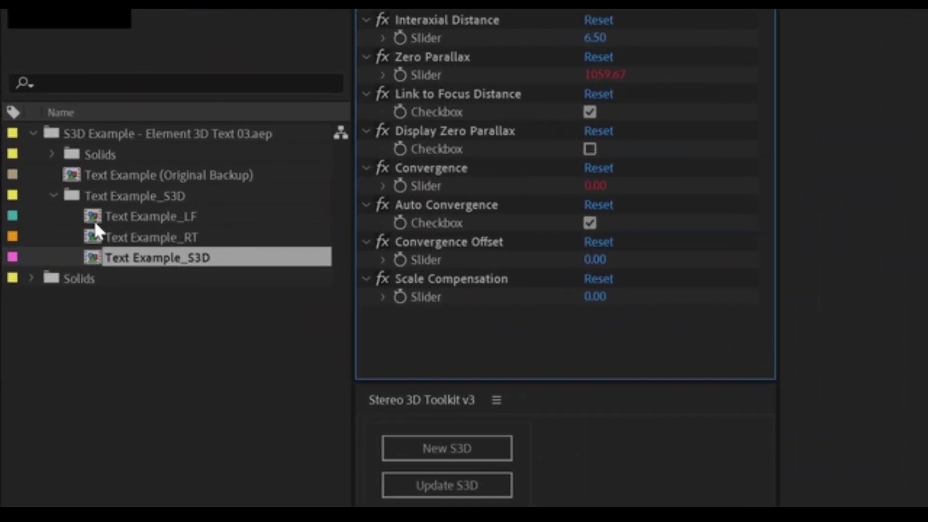
click(32, 125)
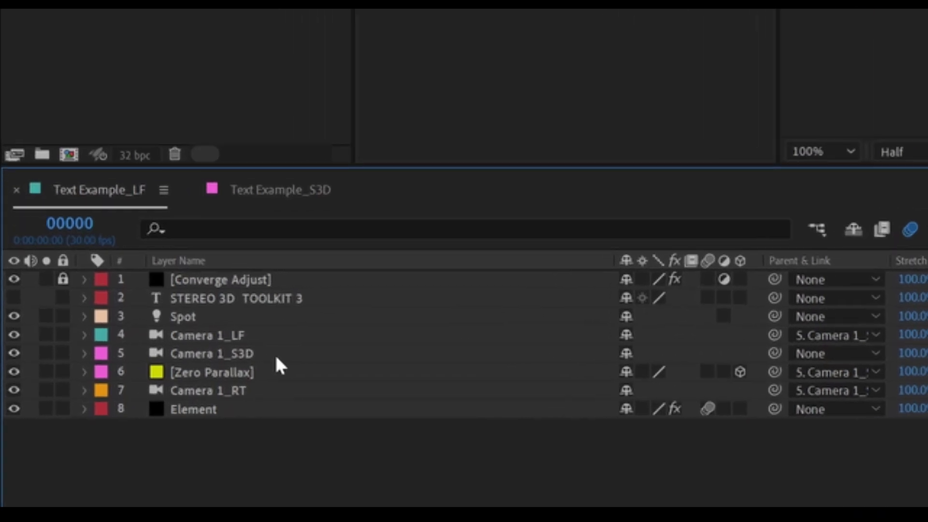
Reveal Camera 1_S3D's keyframed properties and jump to its keyframe at frame 57.
click(122, 389)
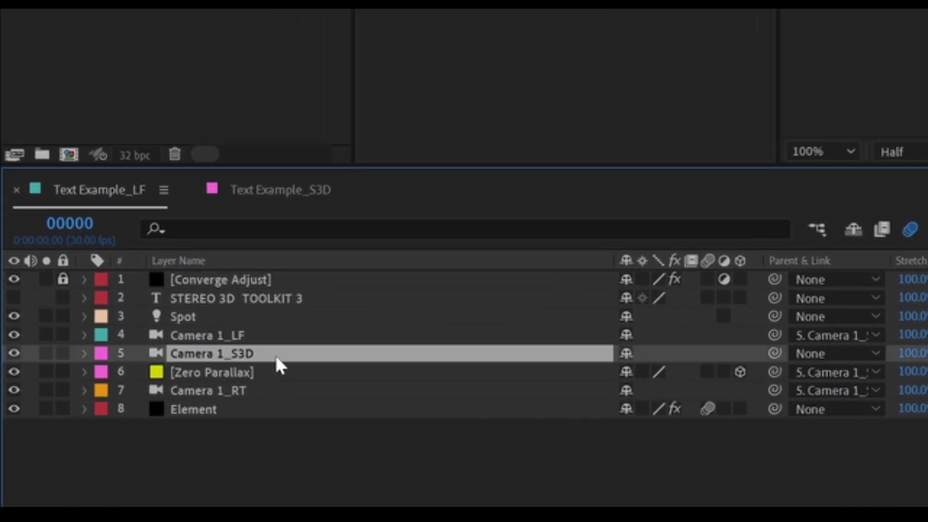
click(272, 335)
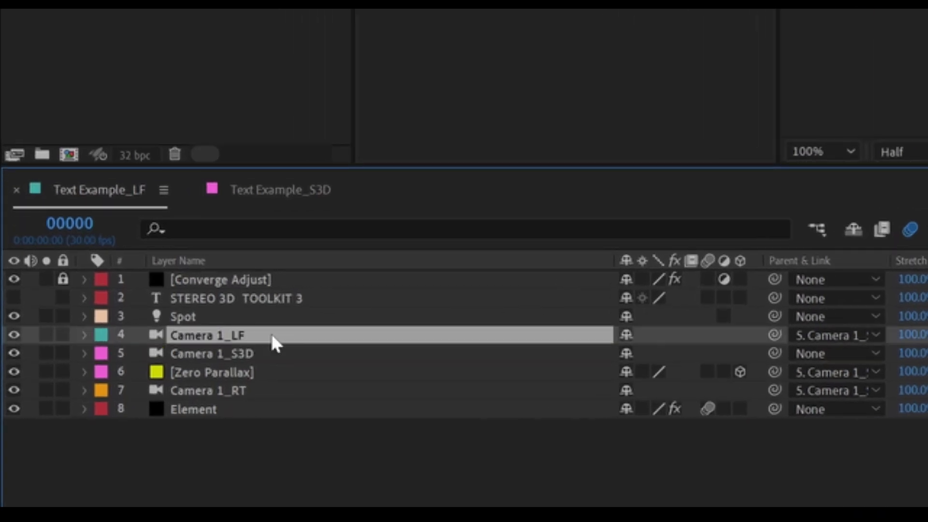
click(266, 353)
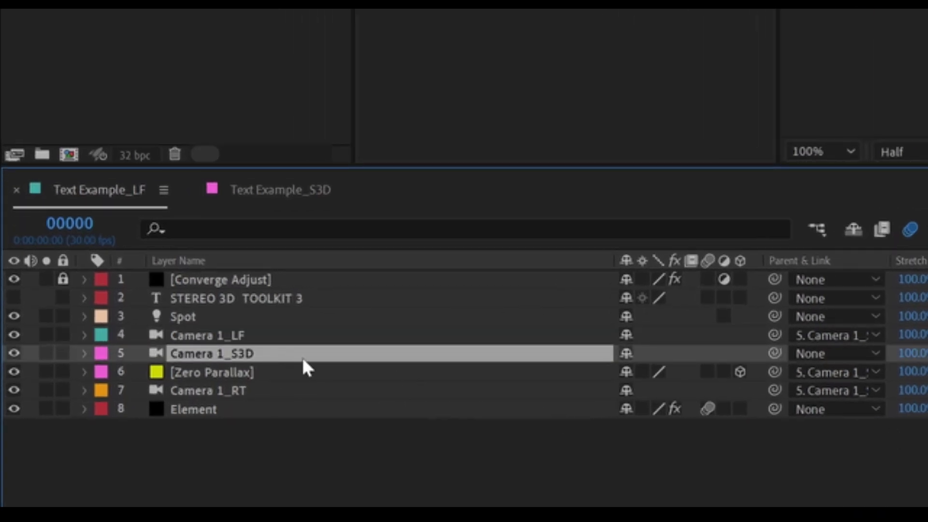
key(u)
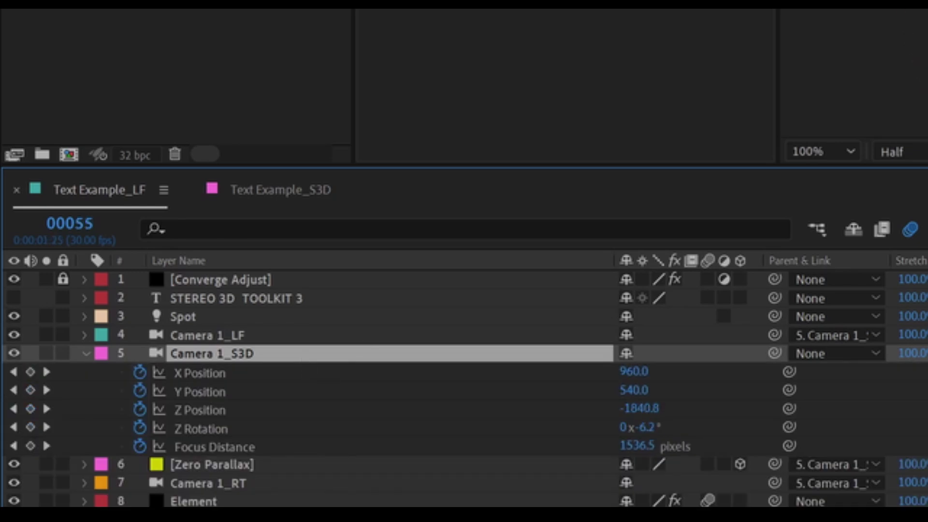
key(Page_Down)
key(Page_Down)
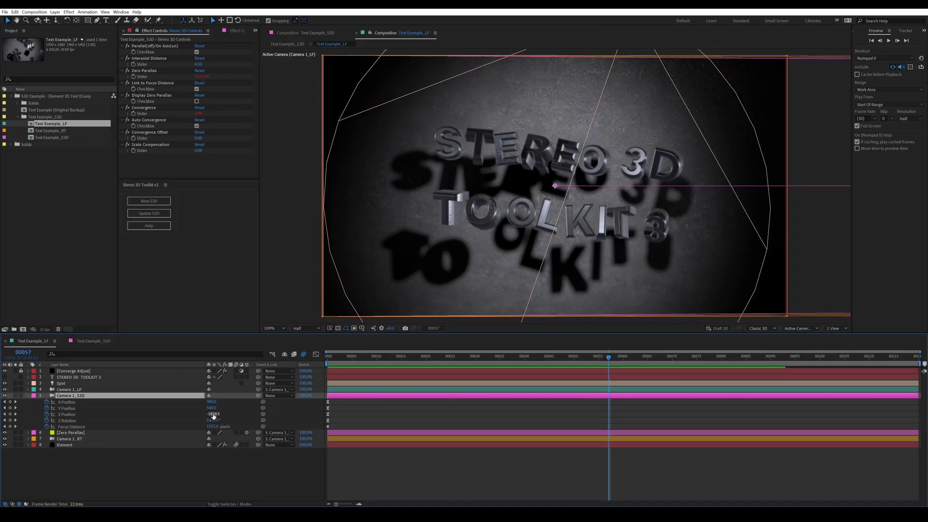
Raise Camera 1_S3D's Y Position at frame 57 and view Camera 1_LF's expressions.
drag(211, 407, 249, 408)
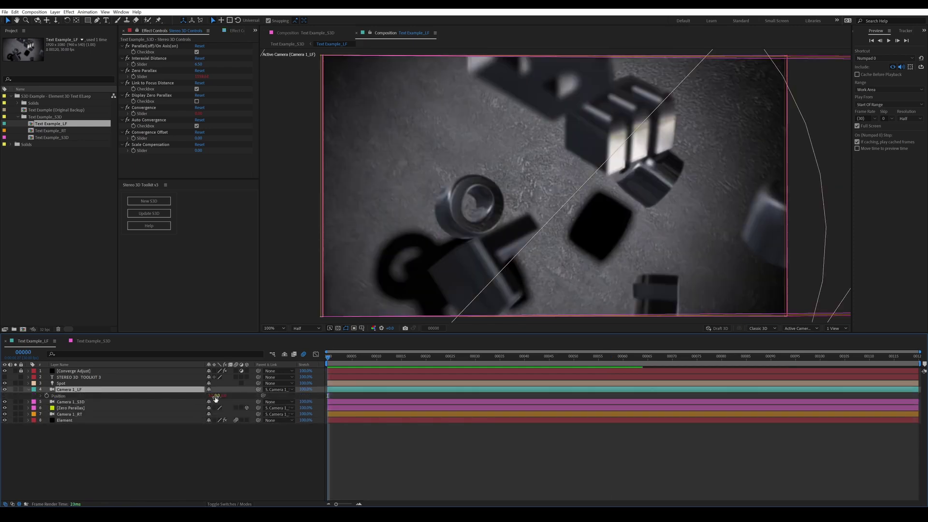
key(e)
key(e)
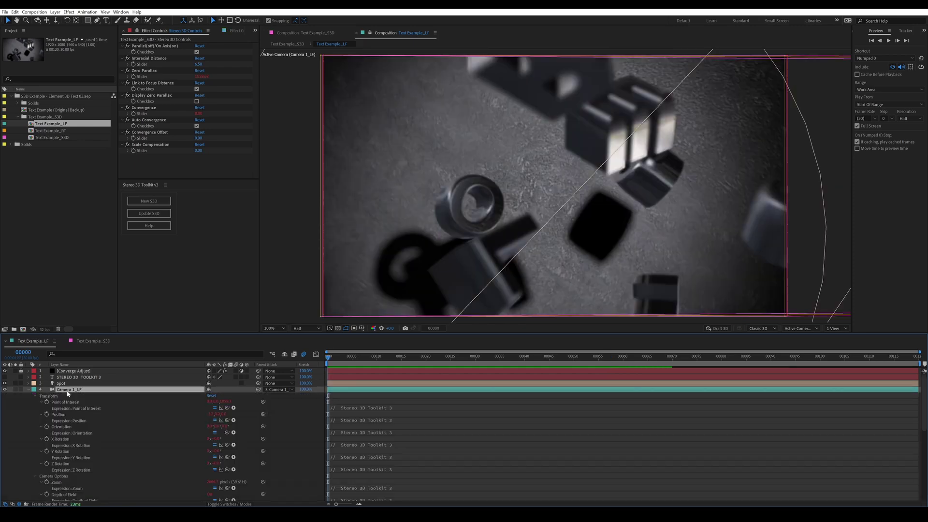
scroll(432, 431, down, 5)
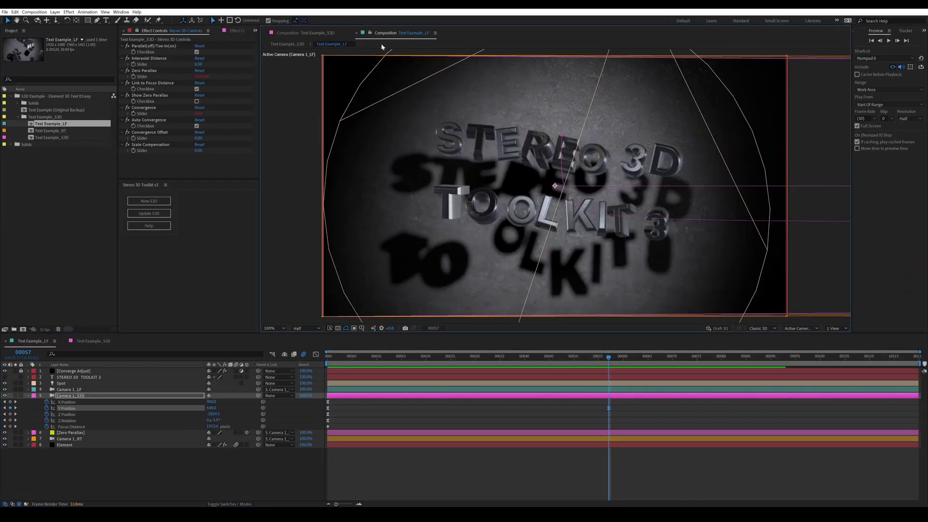
Show Text Example_S3D beside Text Example_LF, then adjust Camera 1_S3D's Y and Z Position.
drag(304, 33, 708, 162)
scroll(679, 197, down, 2)
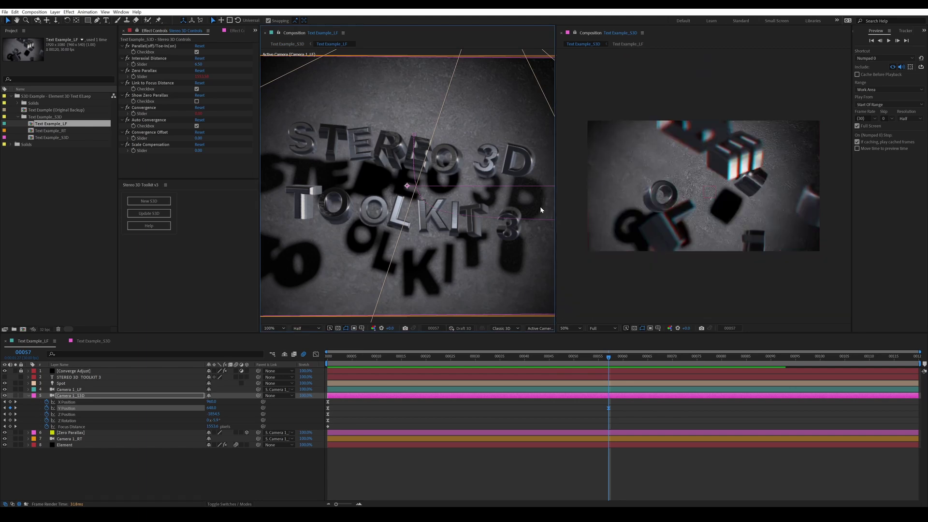
scroll(485, 205, down, 2)
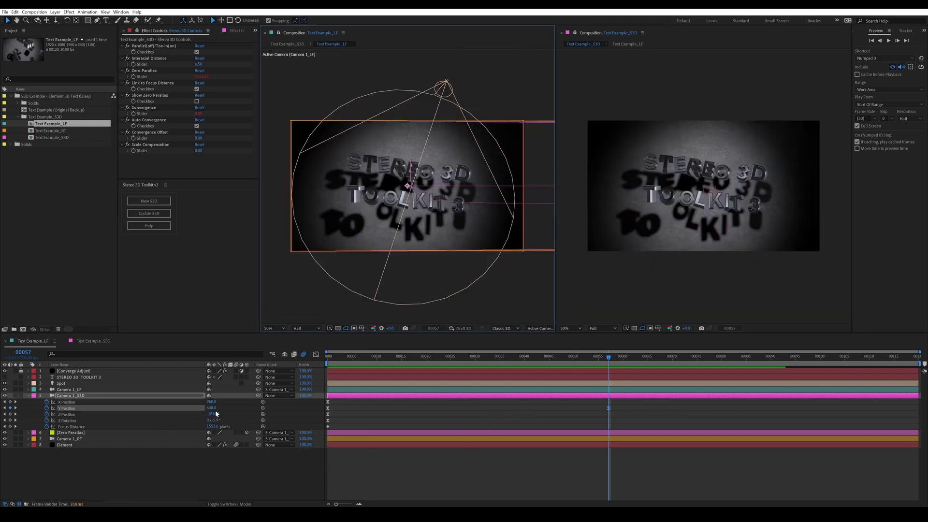
drag(211, 408, 230, 410)
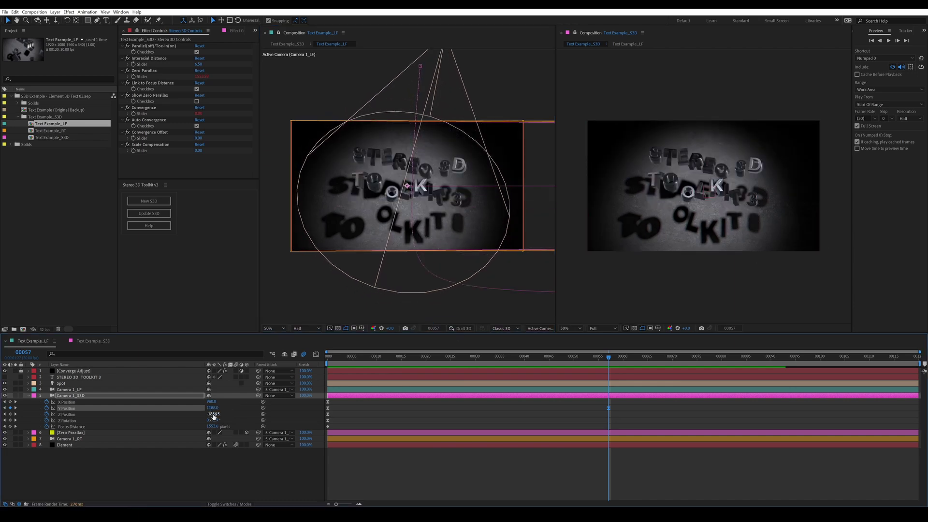
drag(215, 414, 611, 410)
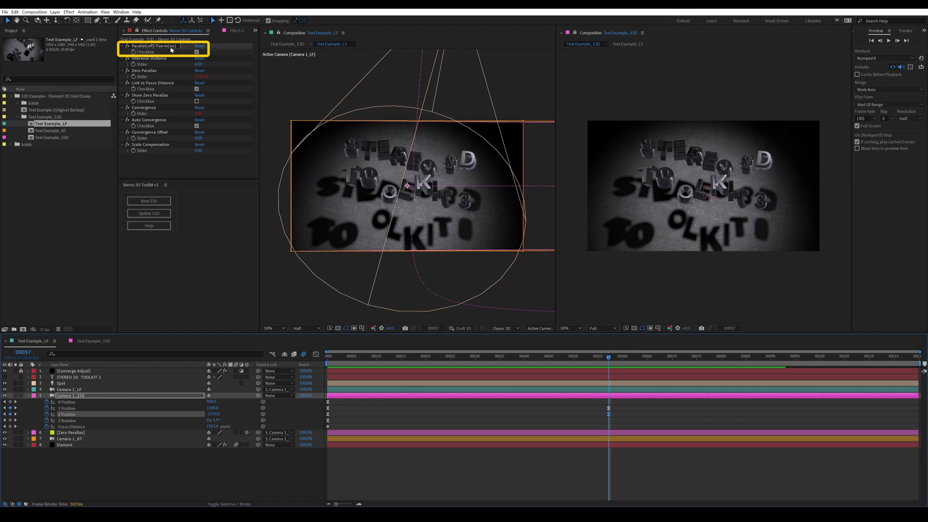
Switch Parallel/Toe-In off and back on in Stereo 3D Controls.
click(197, 51)
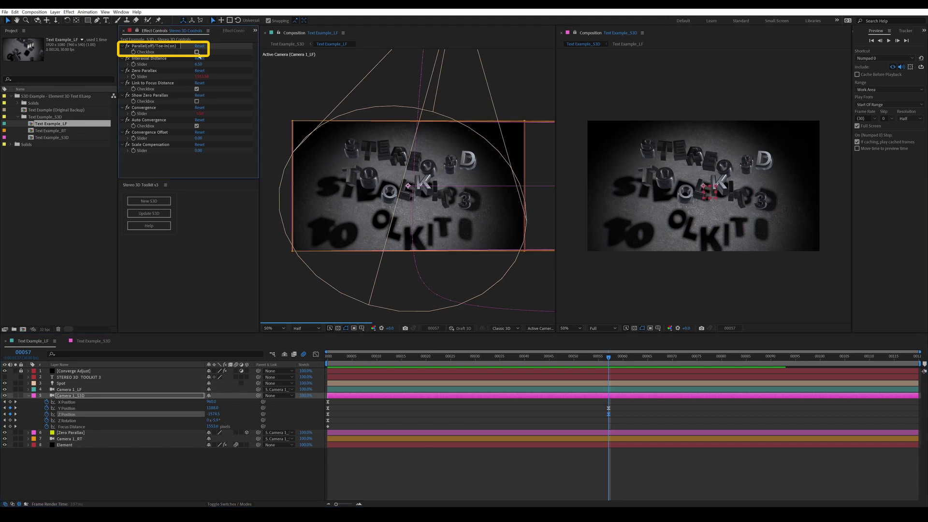
click(198, 53)
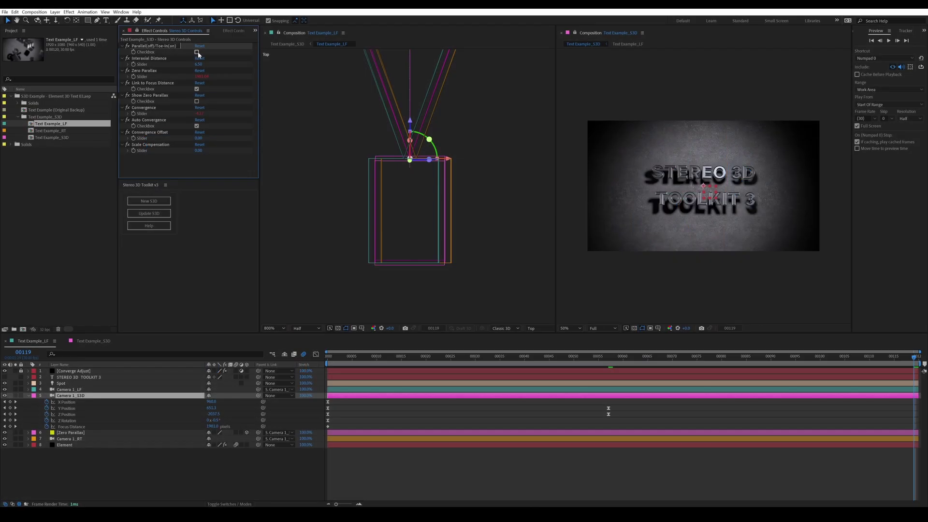
Center the camera rig in the top view and set Interaxial Distance to 25.
scroll(358, 180, down, 4)
key(h)
drag(467, 153, 470, 180)
key(v)
scroll(432, 179, up, 3)
scroll(425, 153, up, 2)
scroll(406, 155, down, 2)
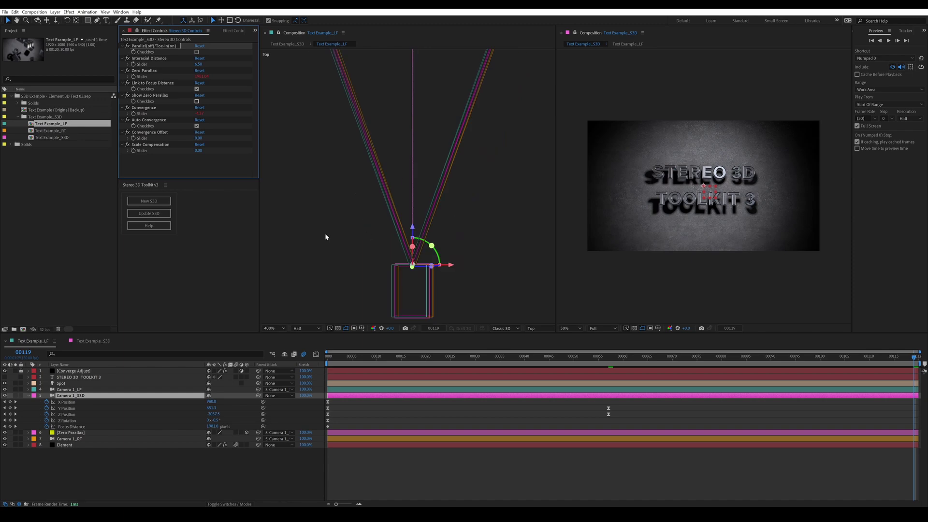
click(198, 64)
text(25)
key(Return)
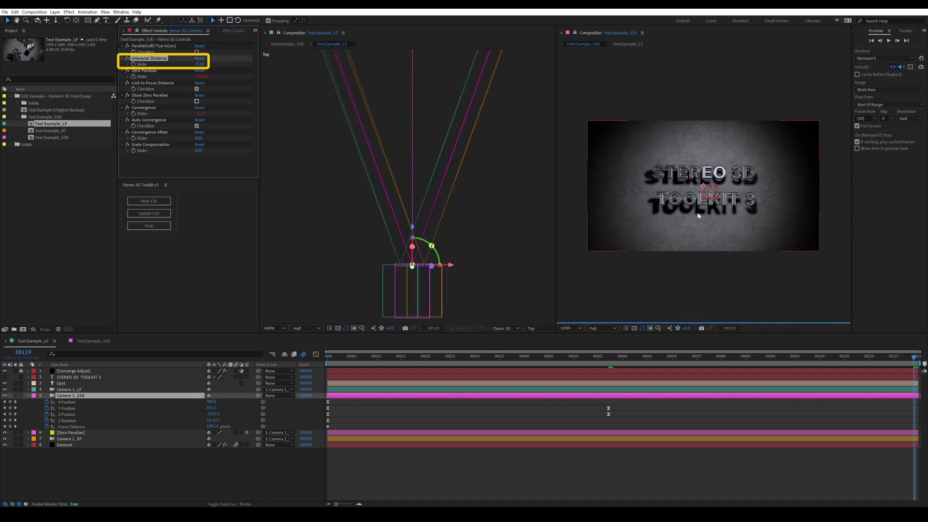
Show the S3D preview at 100% zoom and Half resolution.
key(slash)
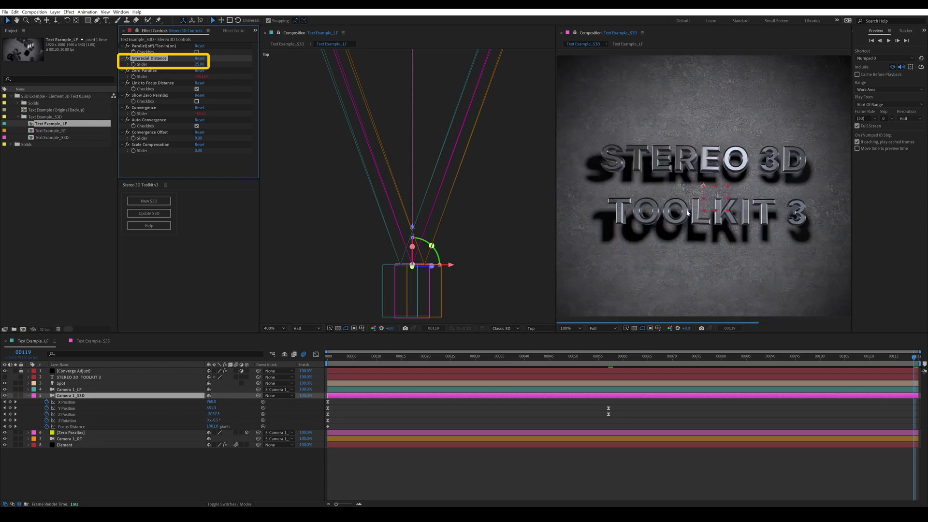
click(601, 328)
click(599, 356)
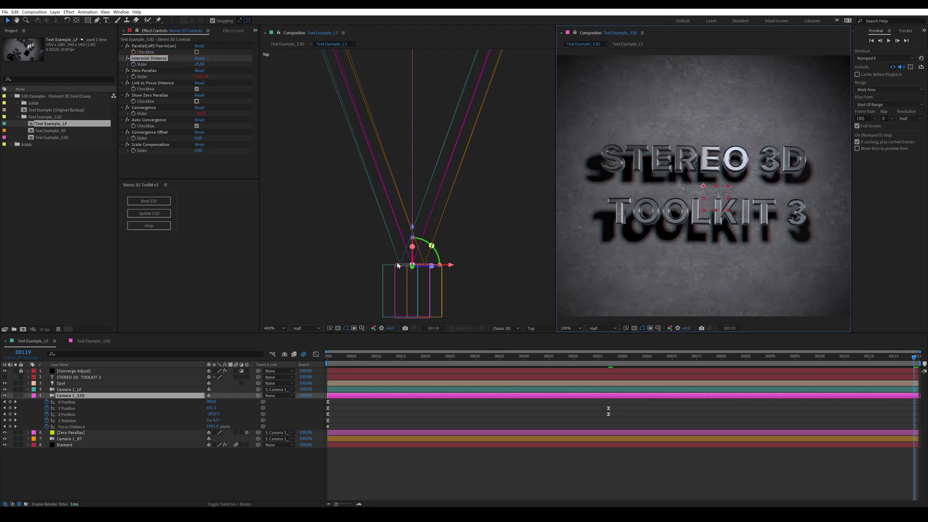
Re-enter Interaxial Distance, trying 2 before settling back on 25.
key(comma)
key(comma)
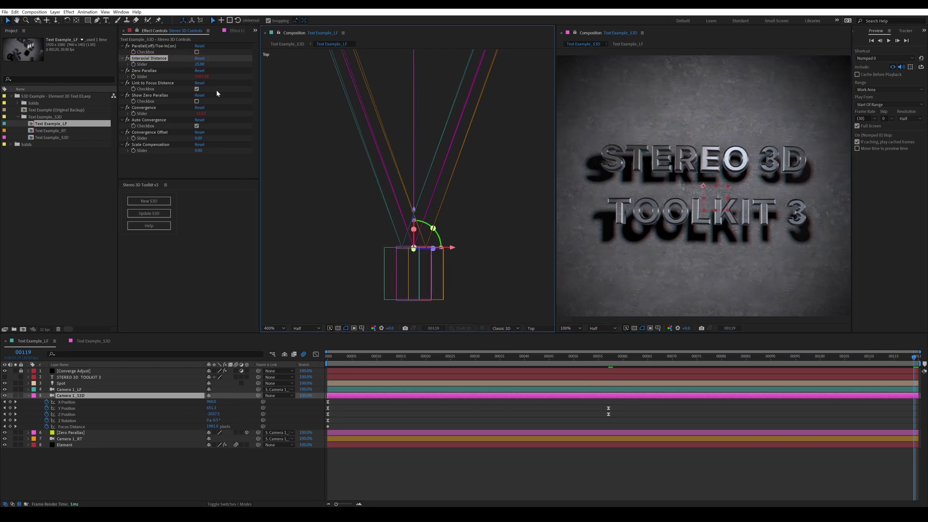
scroll(319, 167, up, 3)
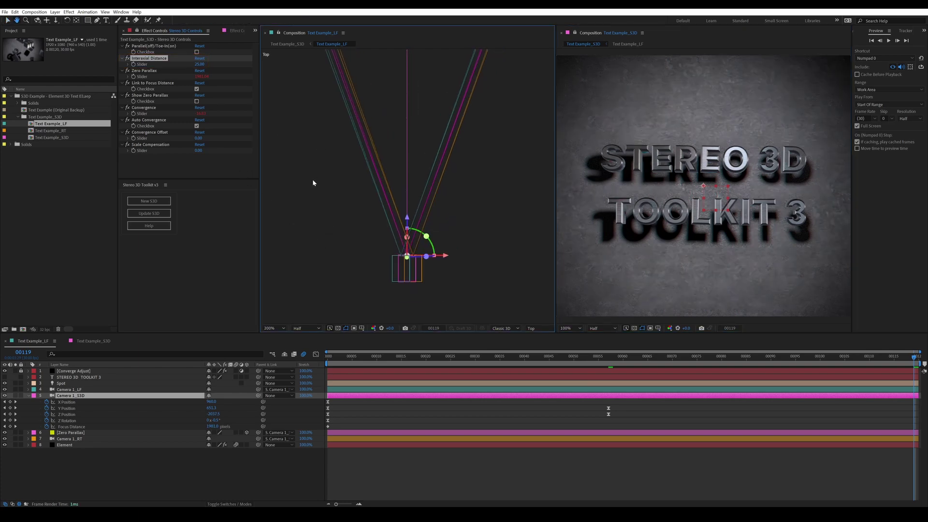
click(198, 64)
text(2)
key(Return)
click(200, 64)
text(25)
key(Return)
Uncheck Link to Focus Distance for Zero Parallax and turn on Show Zero Parallax.
click(200, 76)
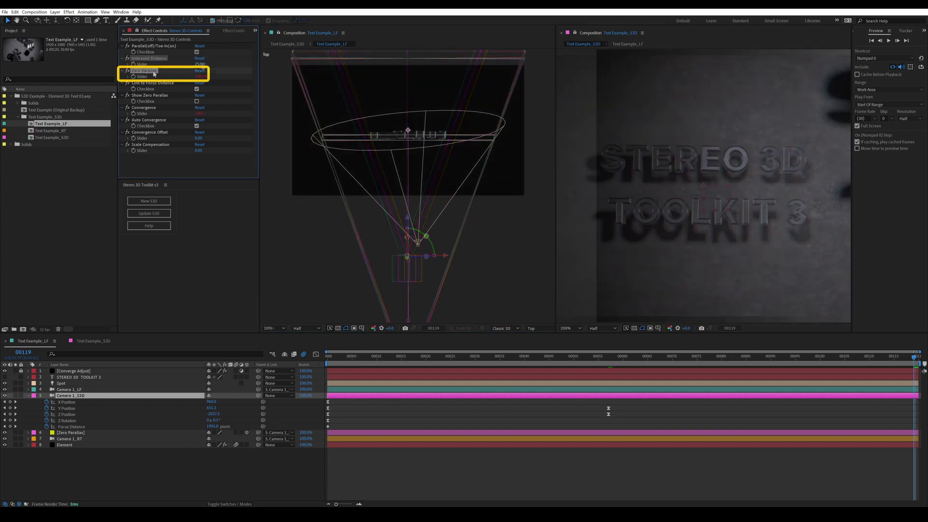
key(Return)
click(164, 83)
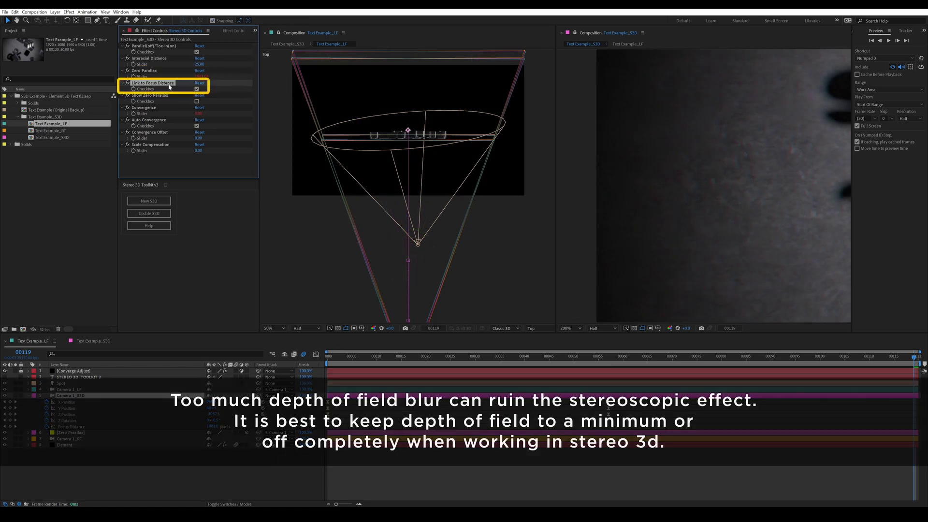
click(196, 89)
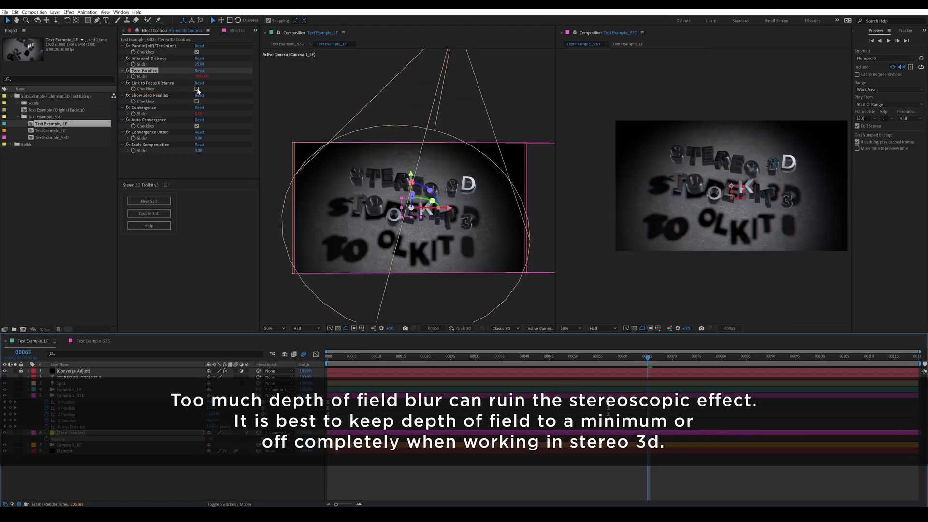
click(197, 101)
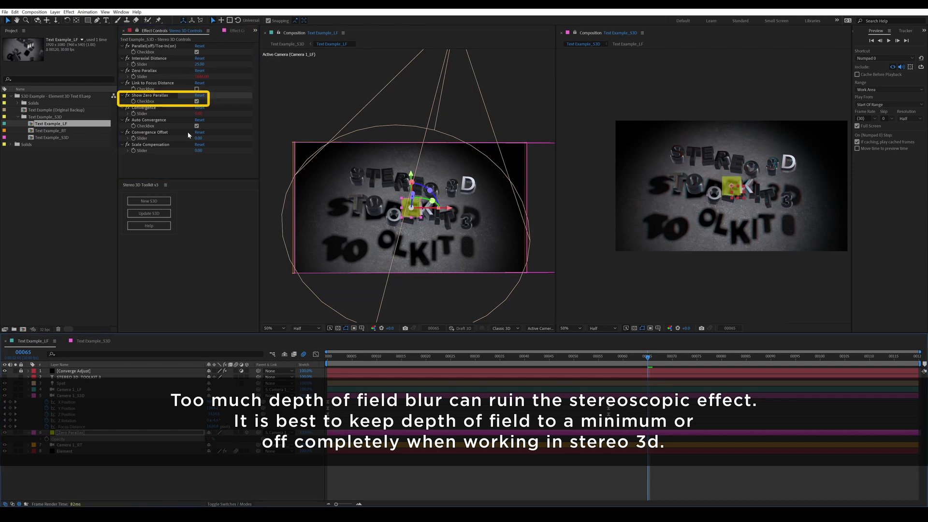
Scrub the Zero Parallax distance down, then nudge it back up slightly.
click(177, 82)
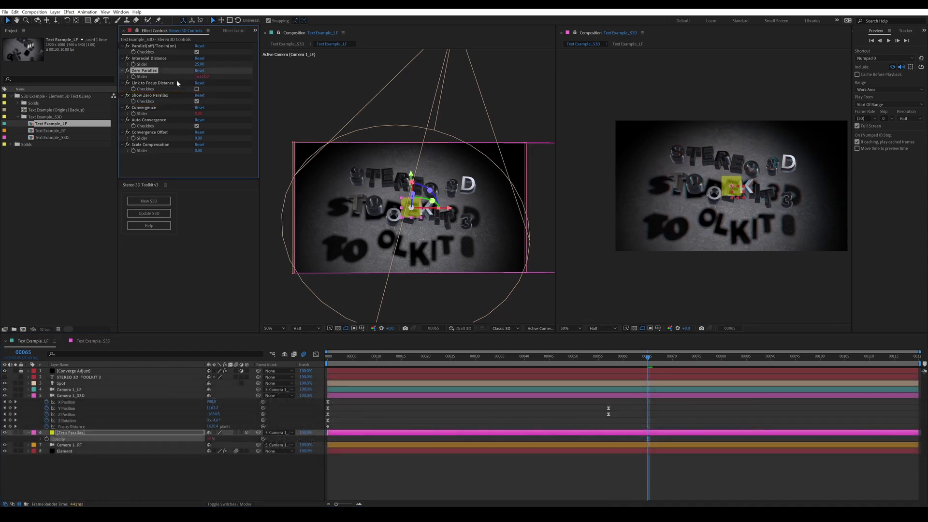
drag(201, 76, 136, 78)
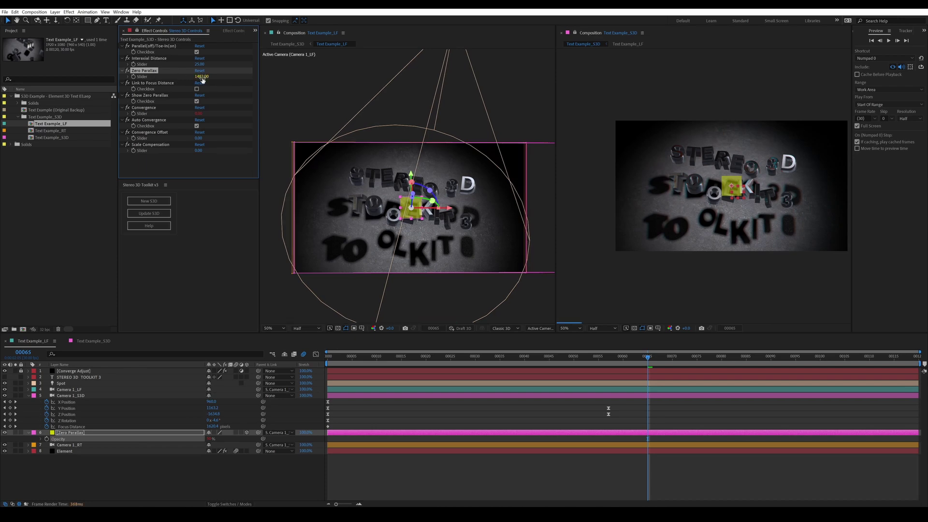
mouse_move(203, 80)
mouse_down()
mouse_move(222, 75)
mouse_move(197, 78)
mouse_up()
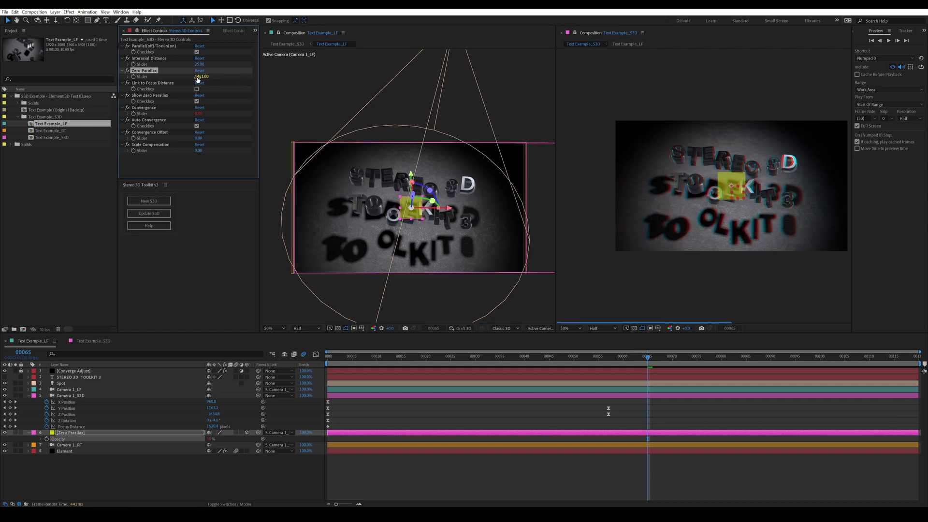
Re-link Zero Parallax to the focus distance and hide the zero parallax plane.
click(197, 89)
click(196, 101)
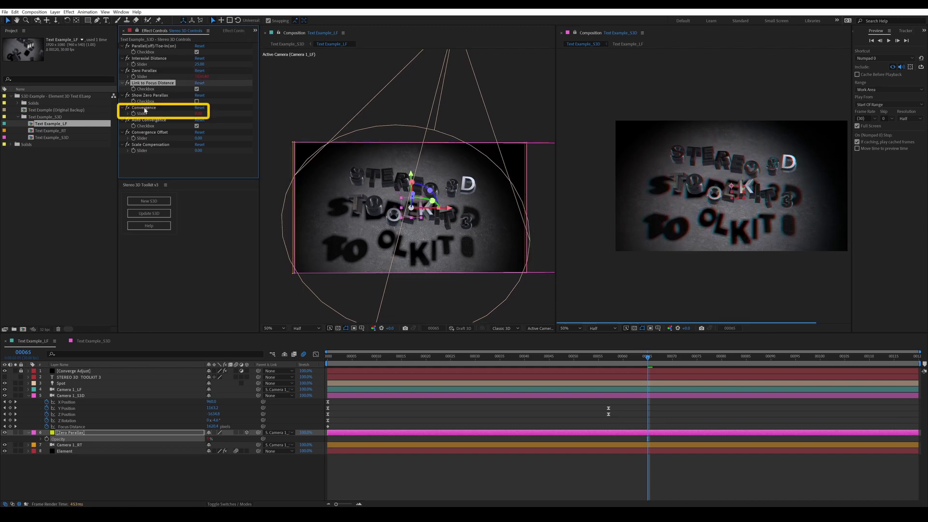
click(144, 107)
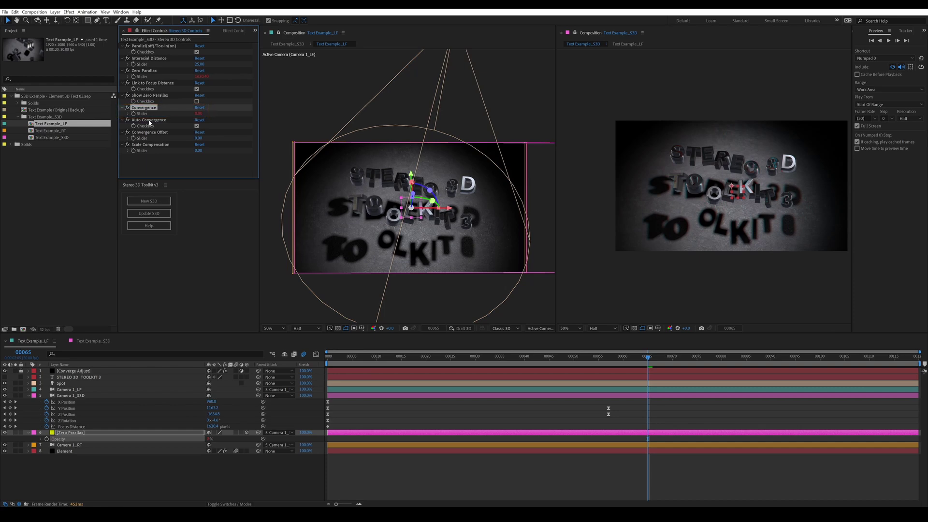
Switch the stereo cameras to Parallel, undoing and redoing it to compare at 50% preview.
click(196, 51)
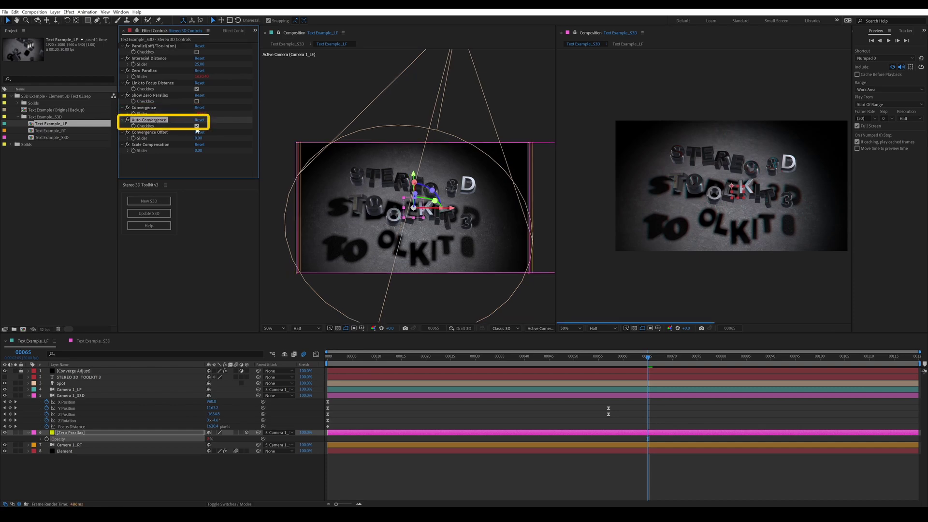
key(slash)
key(ctrl+z)
key(comma)
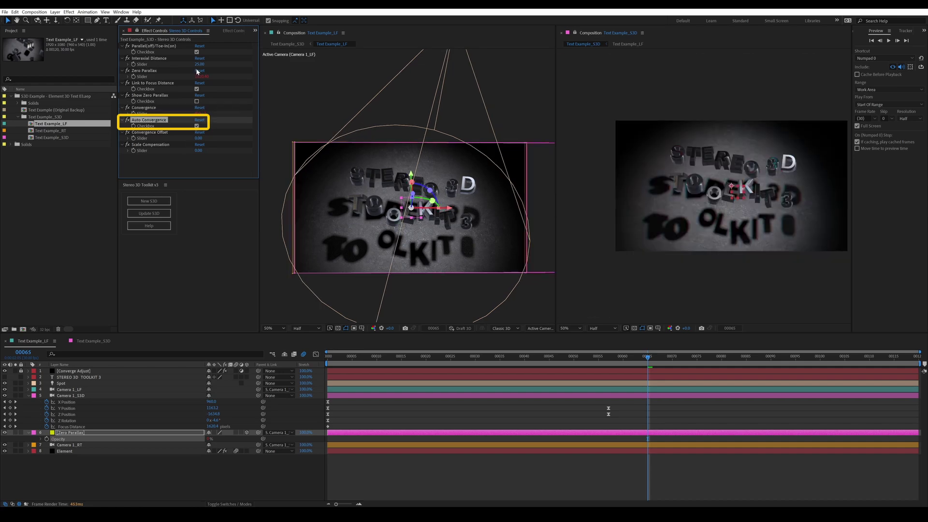
key(ctrl+shift+z)
At 100% preview, toggle Auto Convergence off and on, then raise Convergence Offset from 10 to 19.
click(161, 121)
key(period)
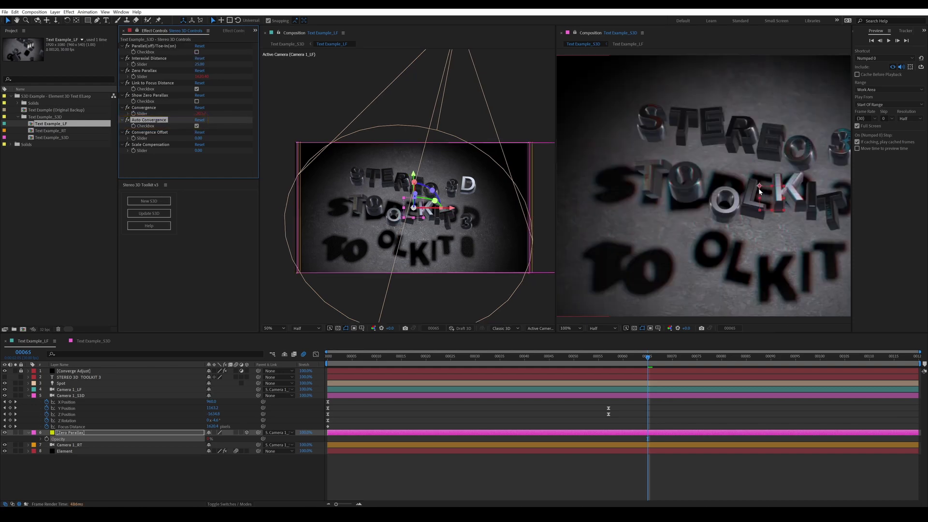
click(196, 126)
click(196, 126)
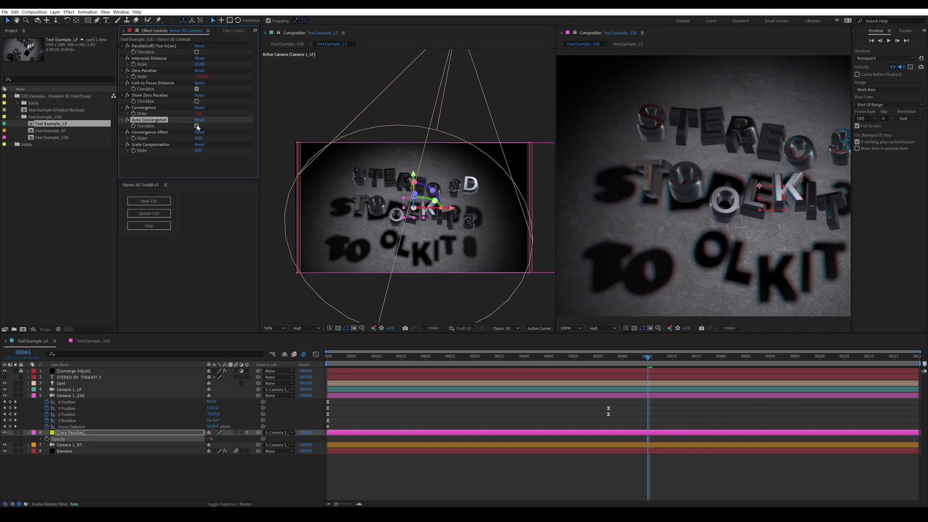
click(197, 126)
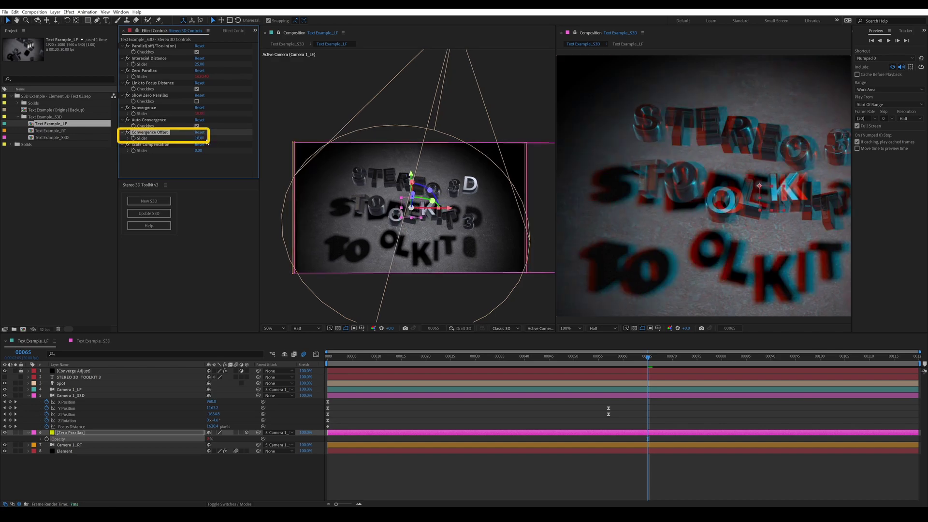
drag(205, 139, 215, 139)
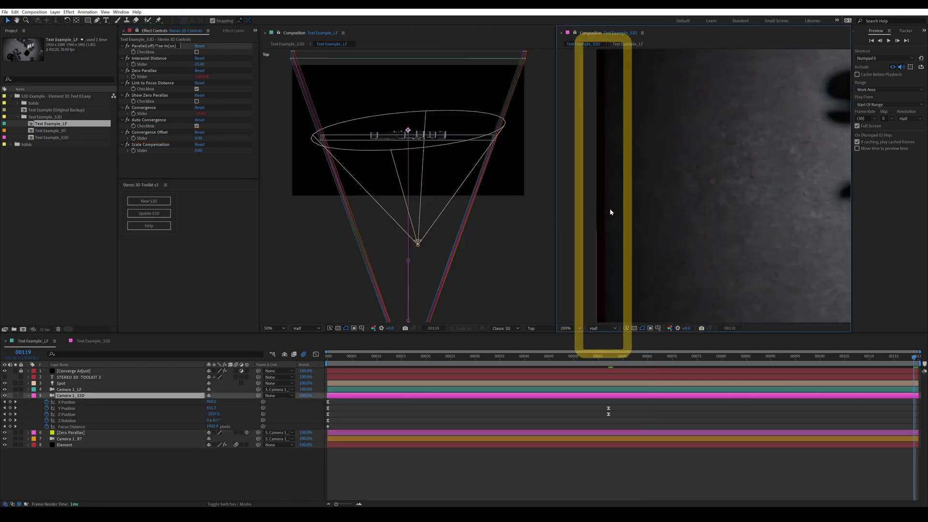
click(196, 52)
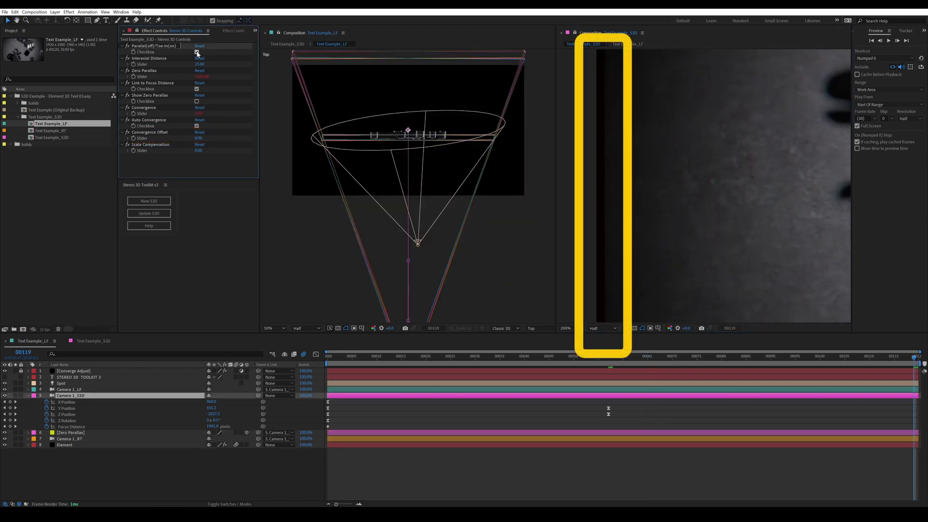
click(197, 52)
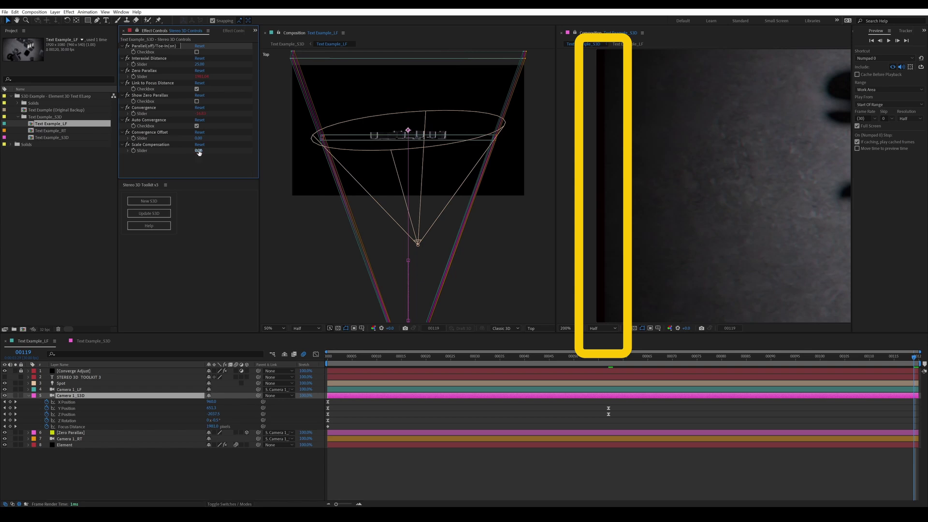
click(152, 145)
click(199, 151)
text(2)
key(Return)
click(198, 145)
click(199, 151)
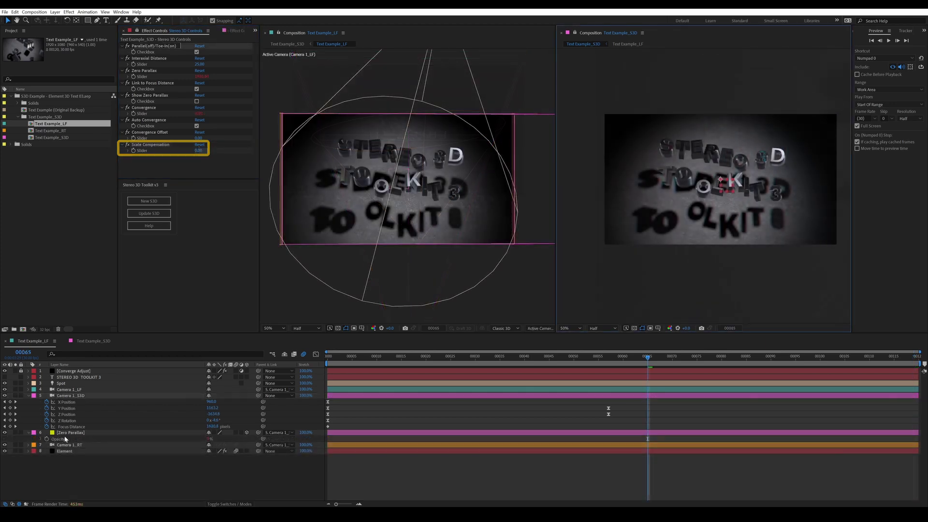
Show the STEREO 3D TOOLKIT 3 text layer, retype it as 'Party Time!!', then hide it.
click(97, 377)
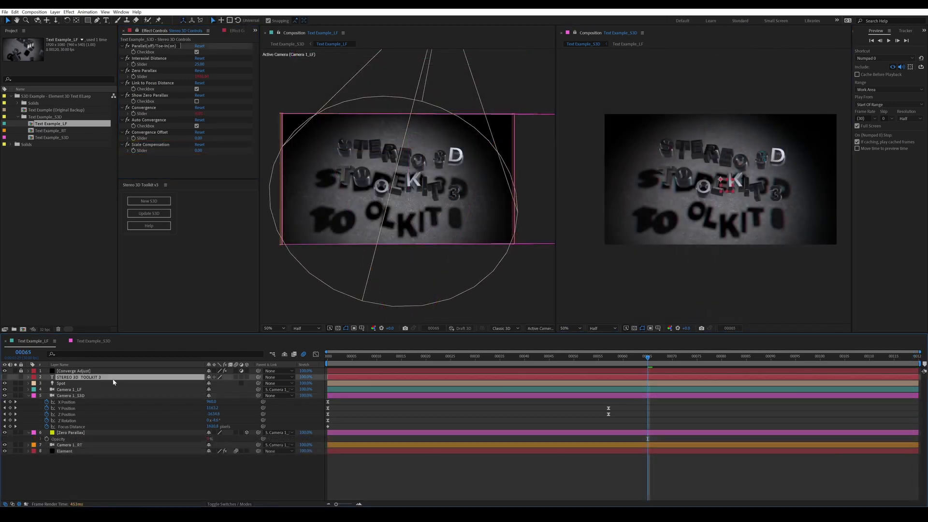
click(4, 377)
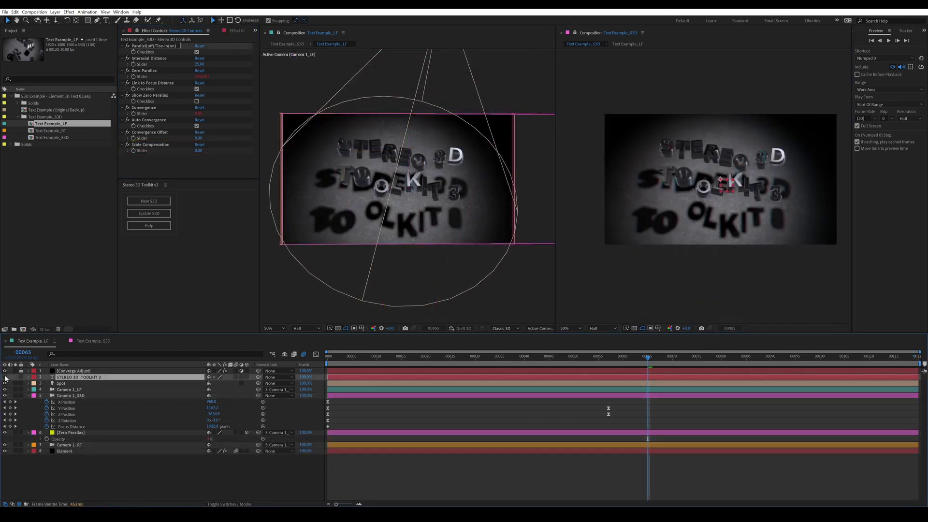
double_click(111, 378)
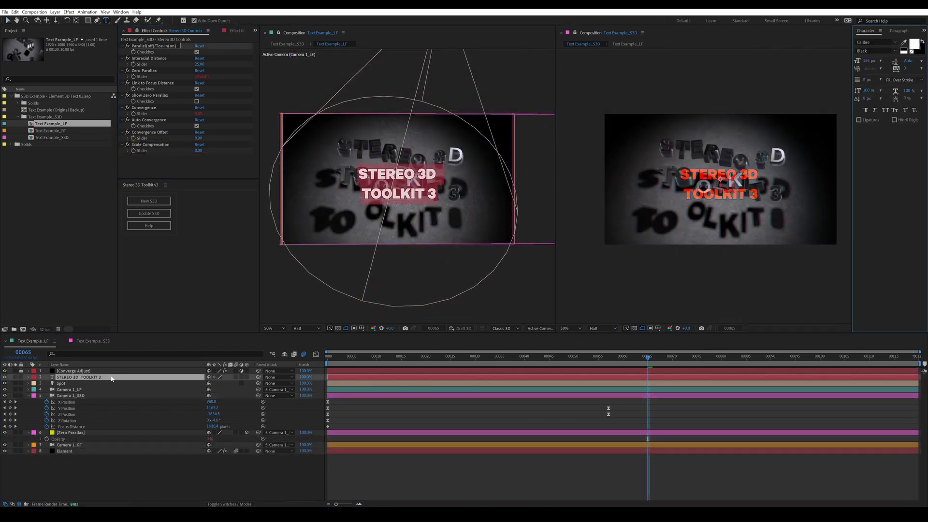
key(Return)
text(Party)
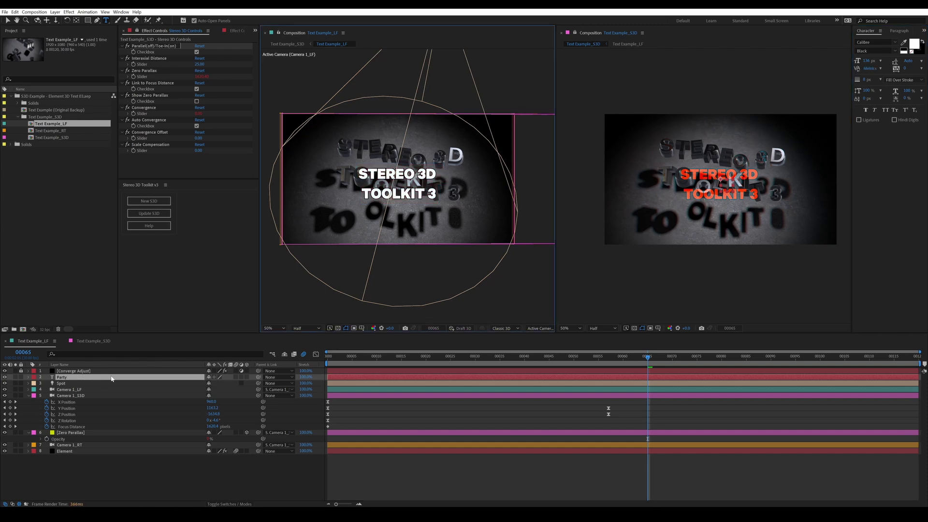
text( Time)
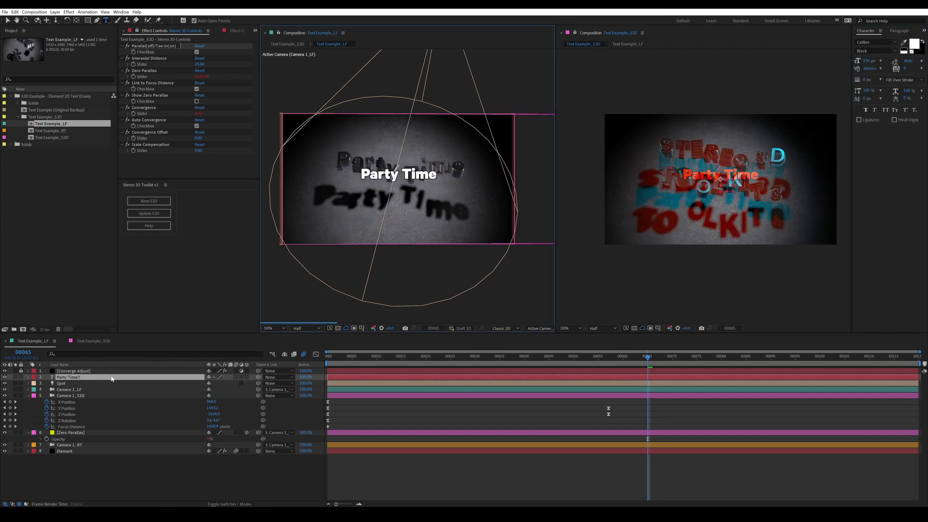
text(!!)
click(152, 463)
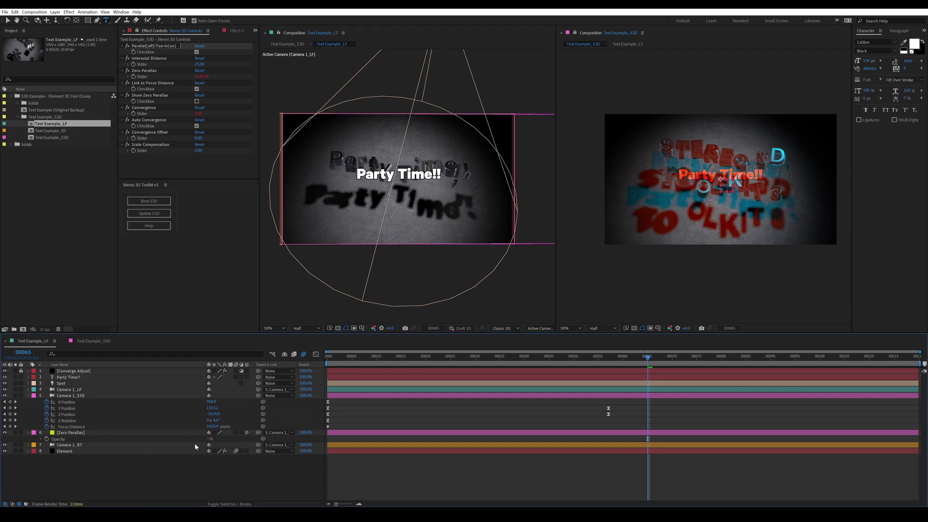
click(5, 377)
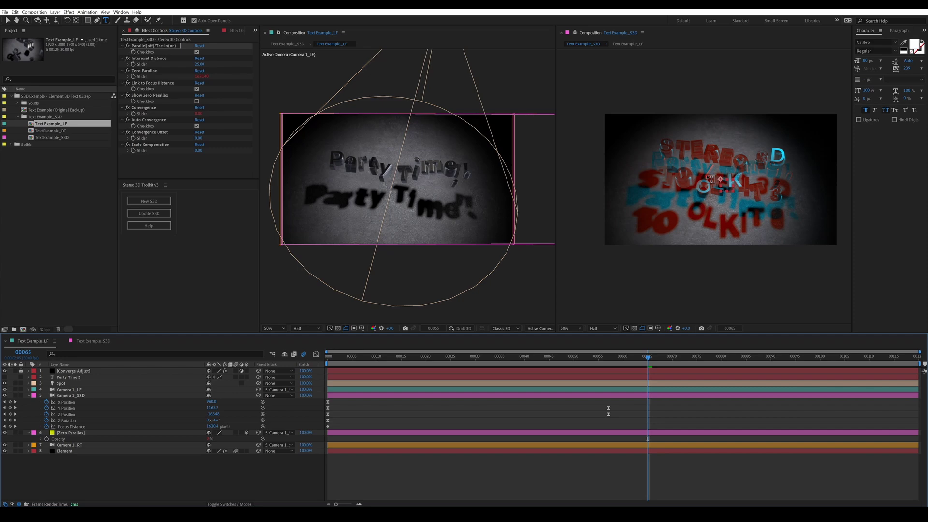
Run Update S3D on the Text Example_S3D composition and confirm.
click(52, 138)
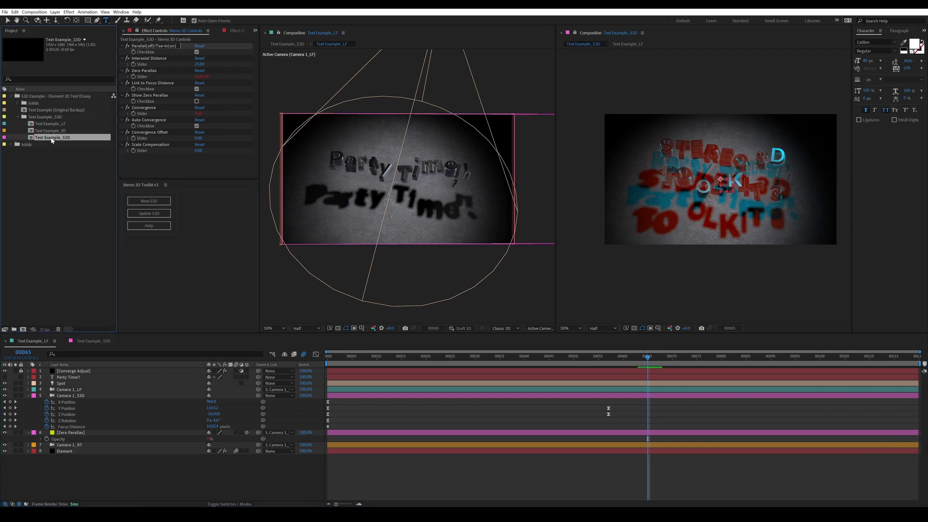
click(150, 214)
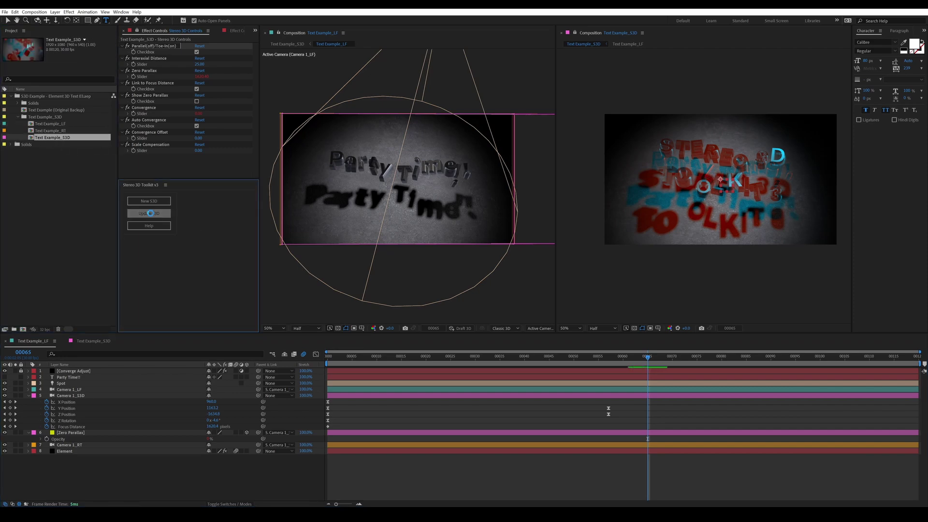
click(479, 282)
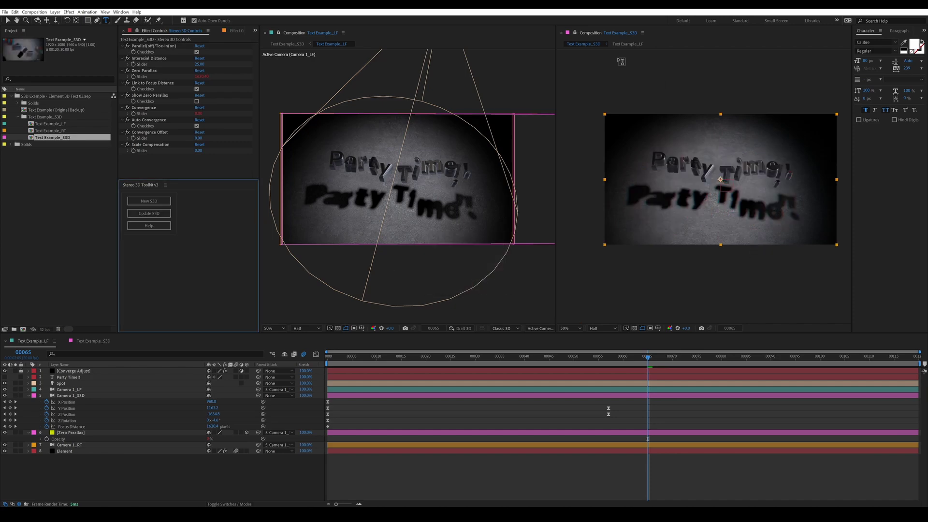
Close the left-eye viewer and move the playhead to frame 45, then to frame 27.
click(265, 33)
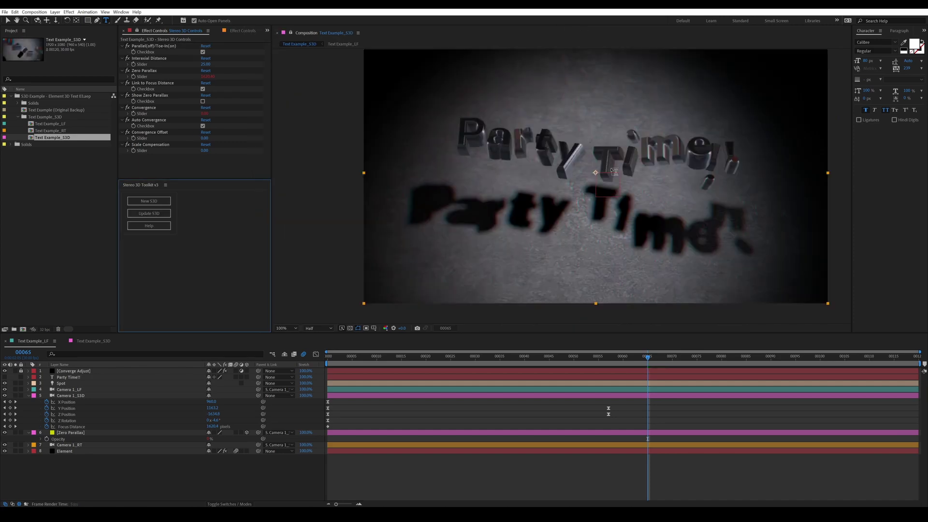
click(550, 356)
click(460, 356)
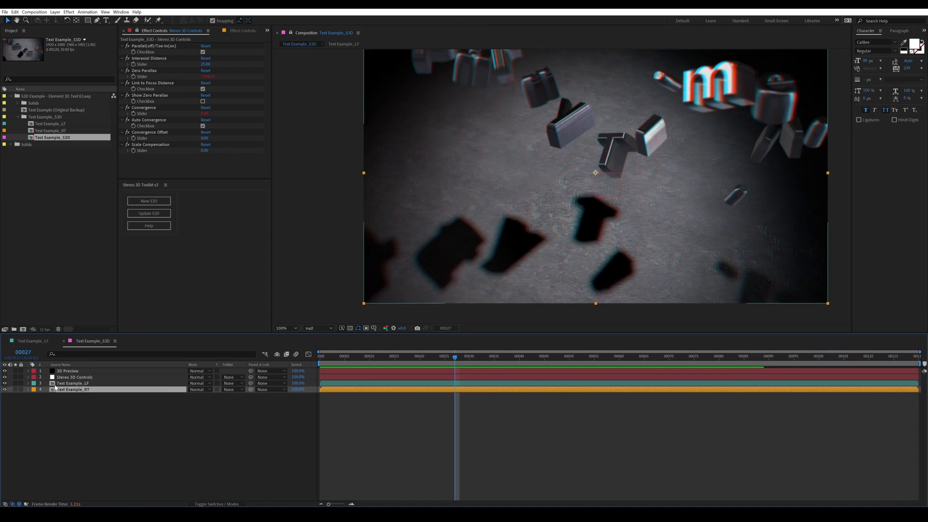
In the left-eye comp, pre-compose Party Time!!, Spot and Element into 'Party Time PreComp'.
double_click(54, 383)
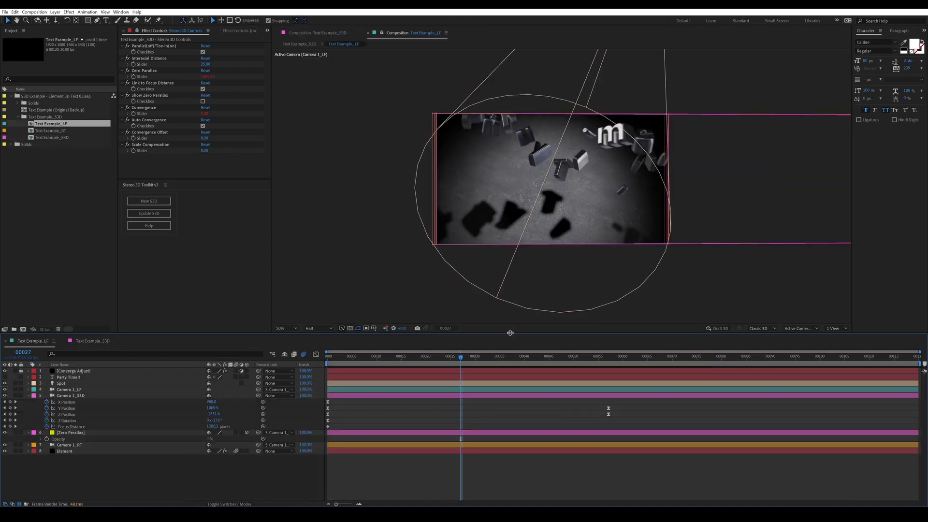
click(28, 396)
click(28, 402)
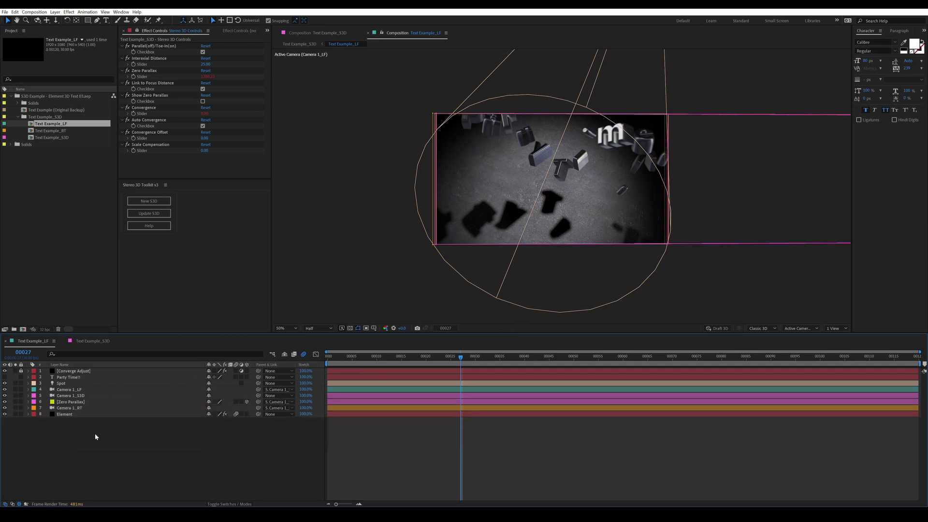
click(80, 377)
shift+click(80, 383)
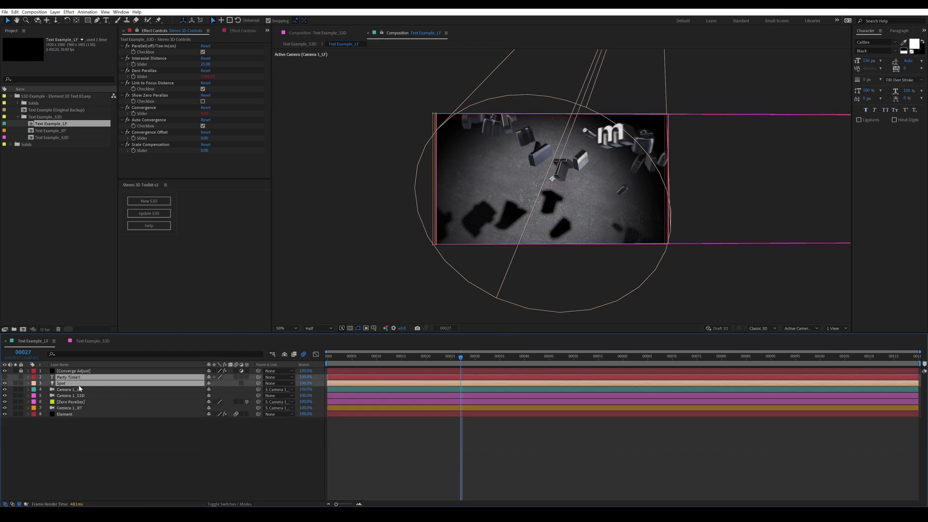
ctrl+click(82, 413)
key(ctrl+shift+c)
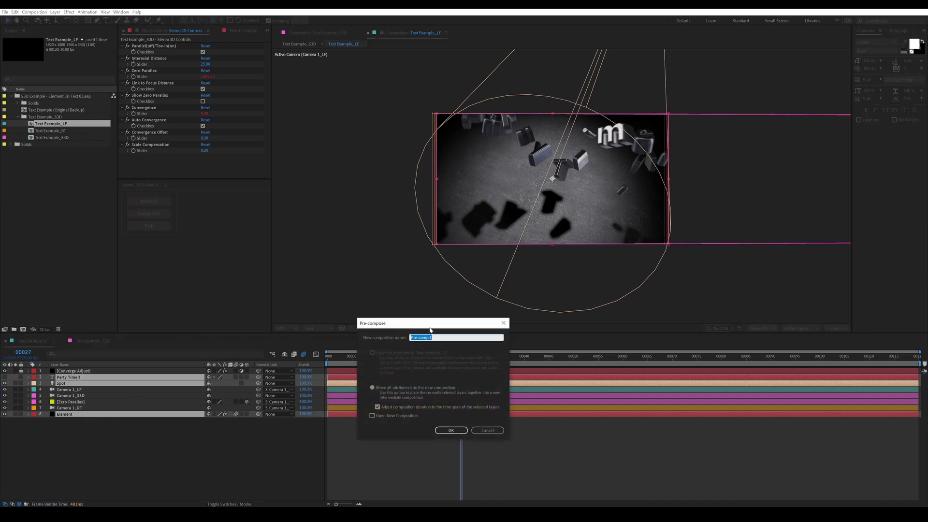
text(Party Time PreComp)
click(451, 430)
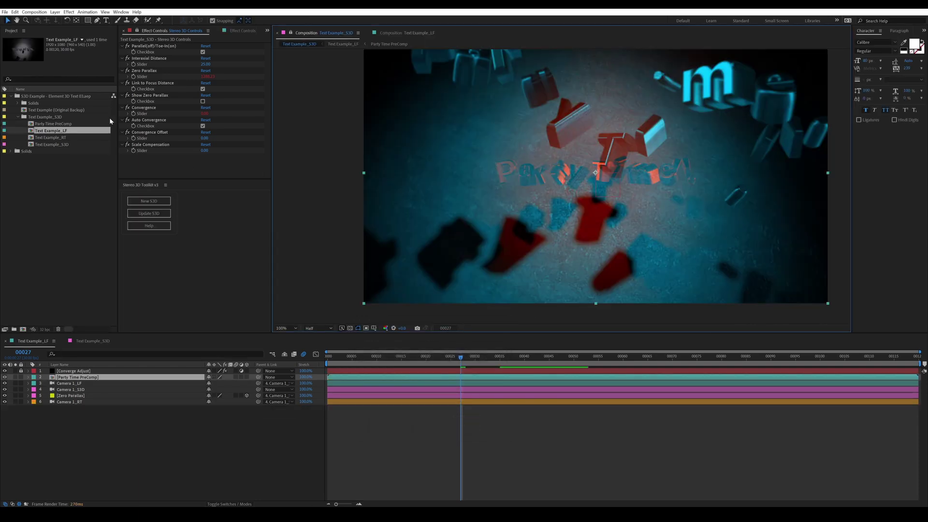
Update the S3D composition, then select Party Time PreComp in the project.
click(57, 147)
click(154, 213)
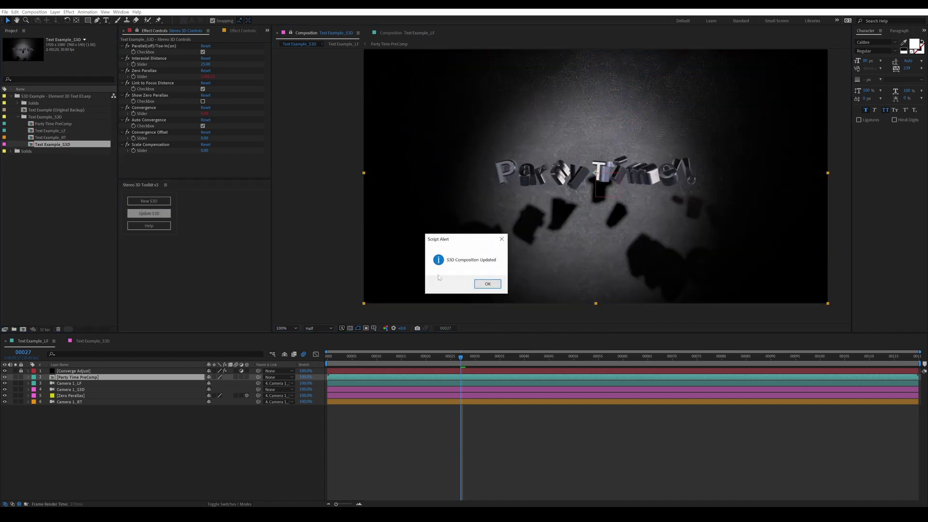
click(488, 283)
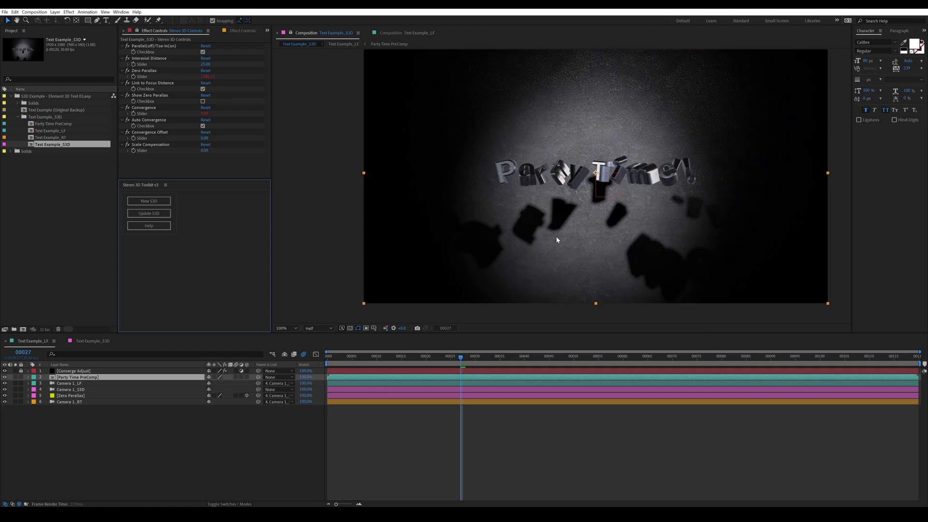
click(67, 124)
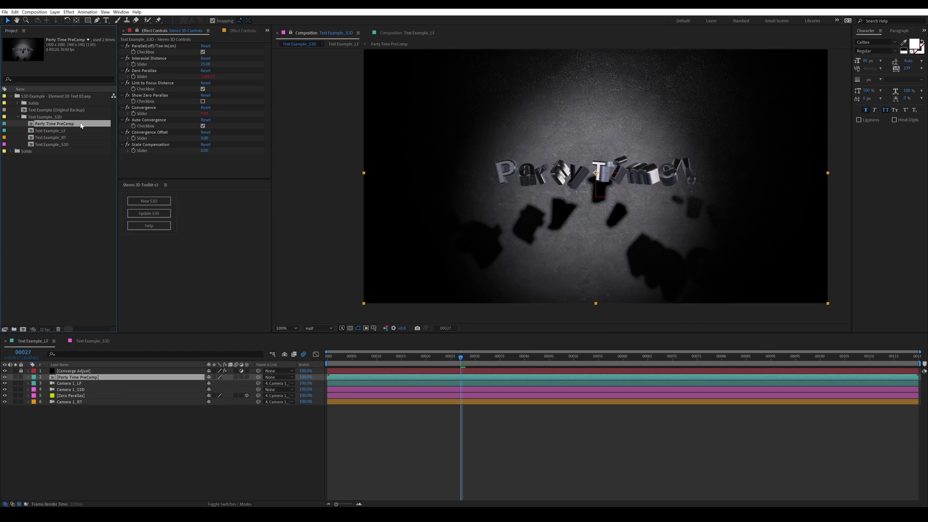
Rename the pre-comp to 'Party Time PreComp_LF'.
key(Return)
text(_LF)
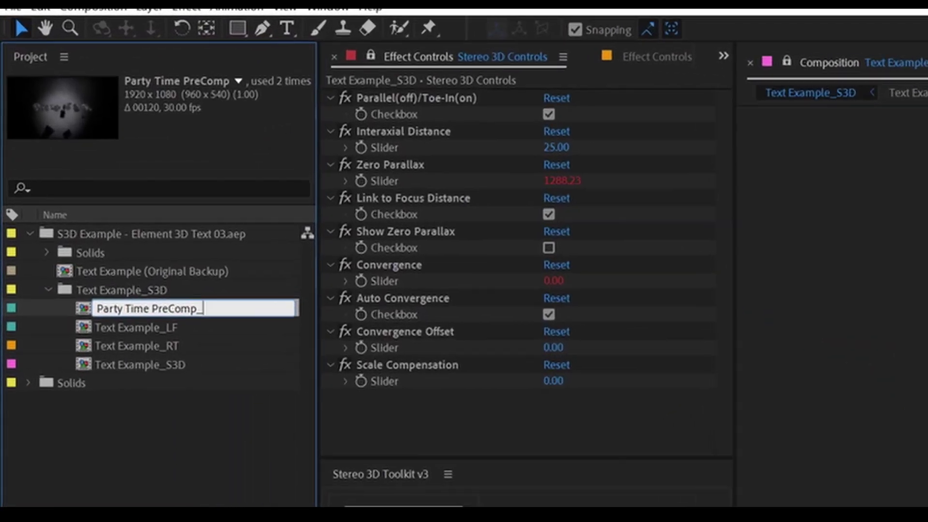
key(Return)
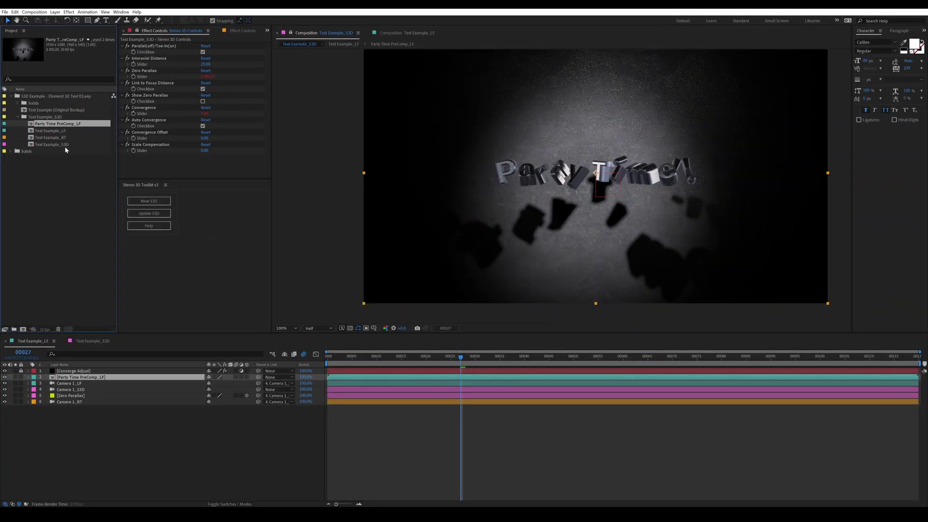
Run Update S3D on Text Example_S3D to generate the right-eye pre-comp.
click(195, 408)
click(156, 213)
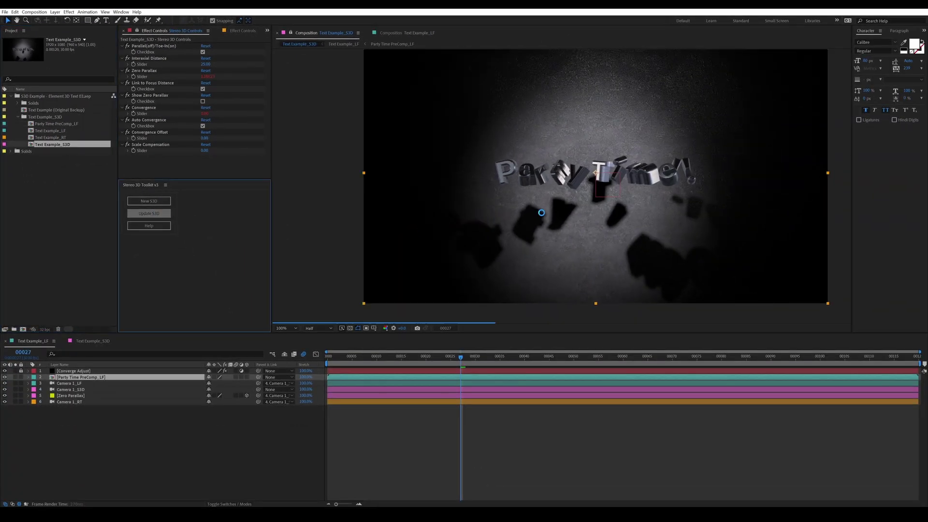
click(487, 283)
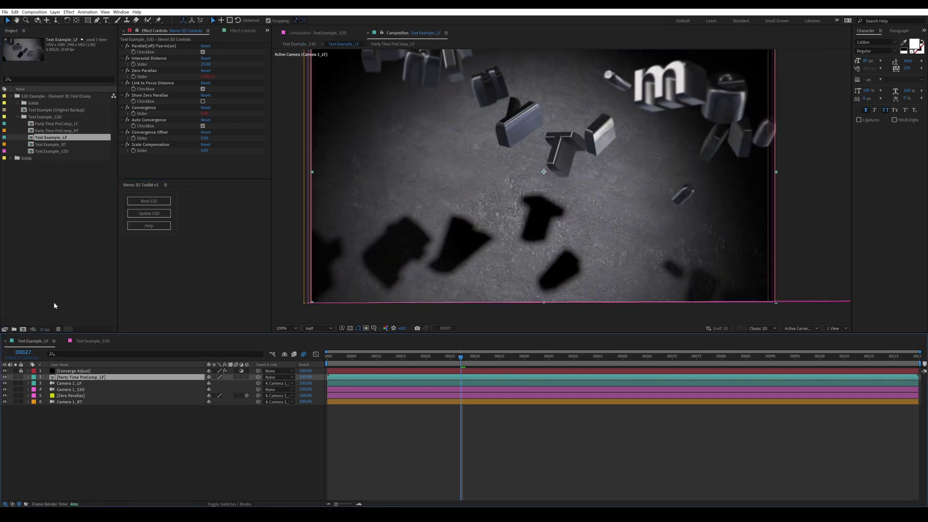
Inspect Party Time PreComp_RT in Text Example_RT, then open Party Time PreComp_LF.
double_click(60, 145)
click(103, 384)
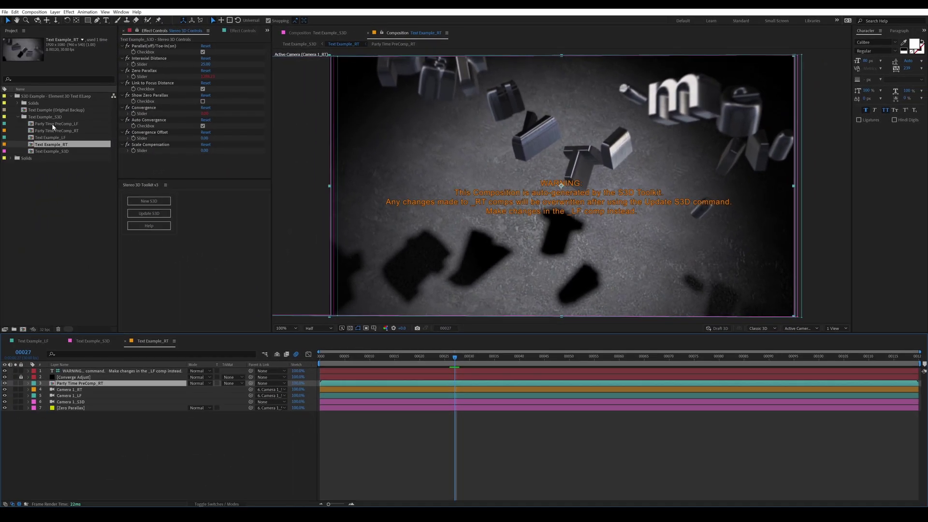
double_click(52, 124)
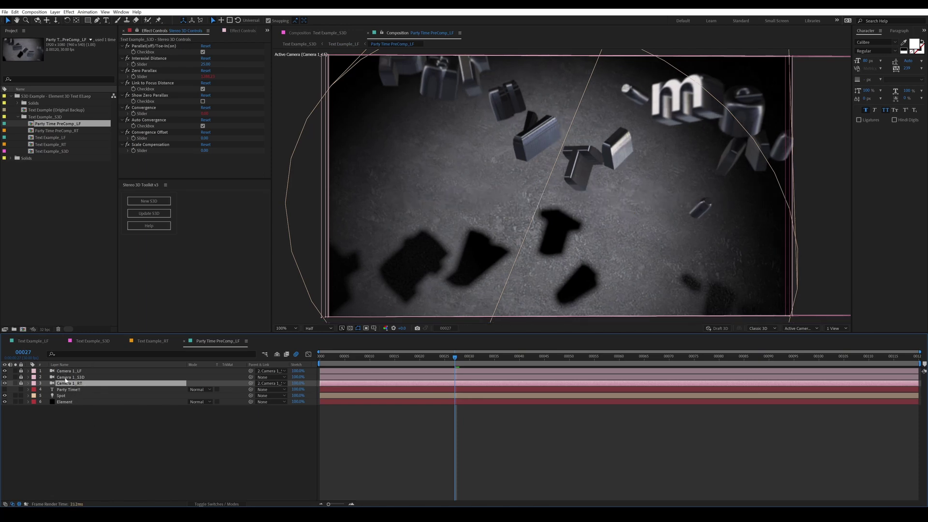
In Text Example_LF, reveal Camera 1_S3D's position keyframes and go to its frame-57 keyframe.
key(Tab)
click(373, 424)
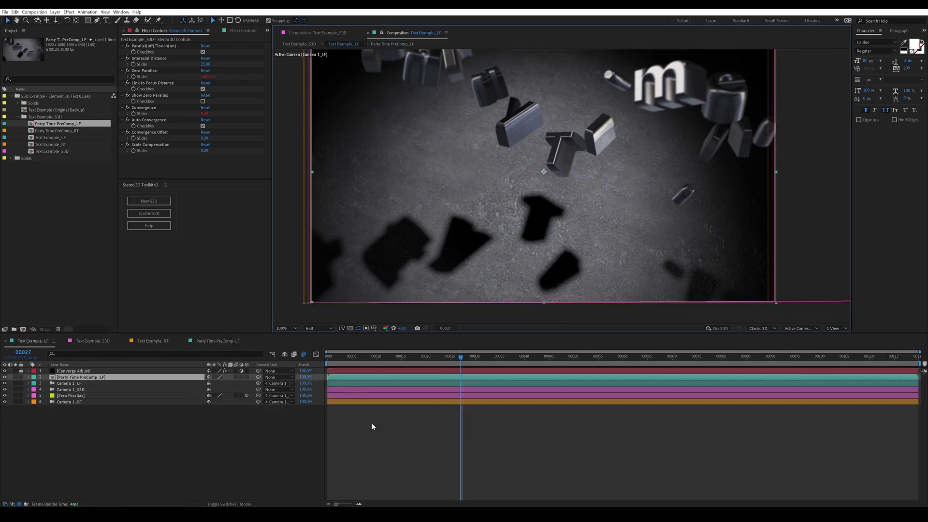
click(96, 390)
key(u)
key(k)
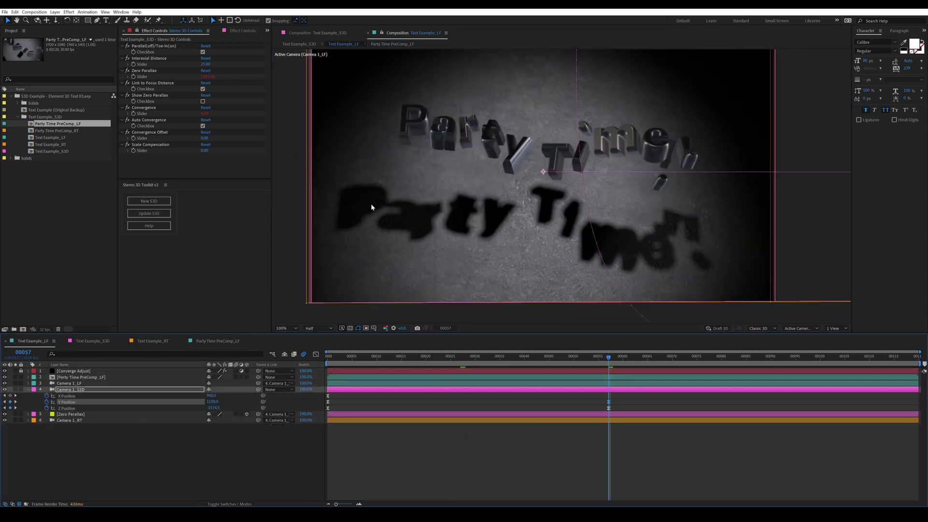
With S3D and LF viewers side by side, lower the camera's Y Position to 956, then 836.
click(320, 33)
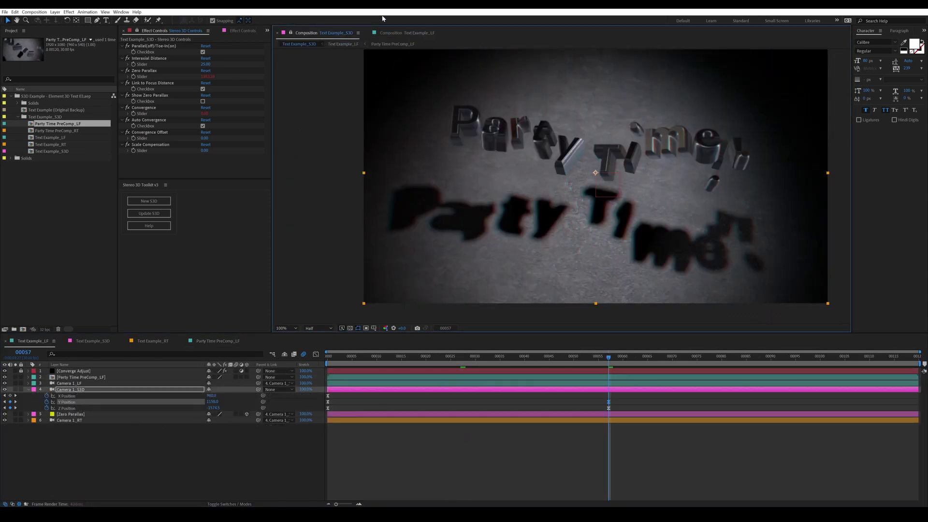
drag(306, 34, 282, 60)
drag(211, 401, 142, 404)
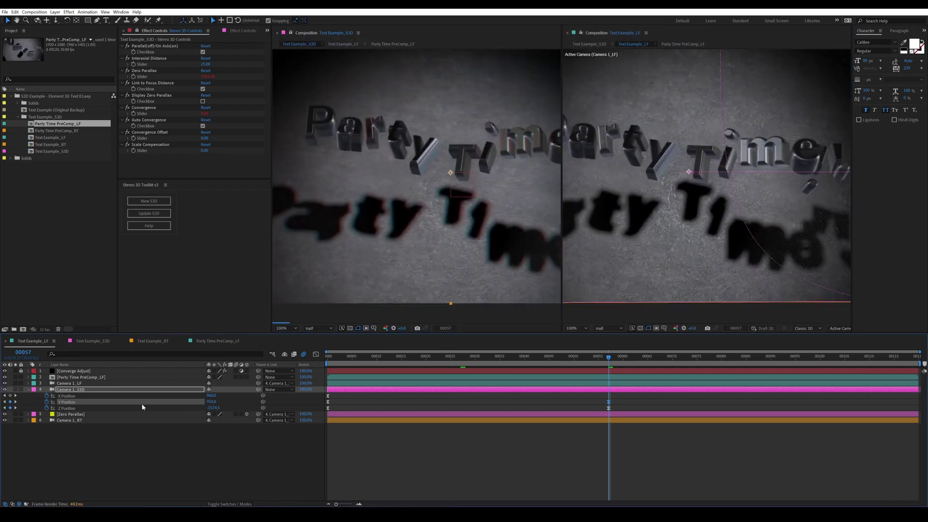
drag(416, 182, 397, 206)
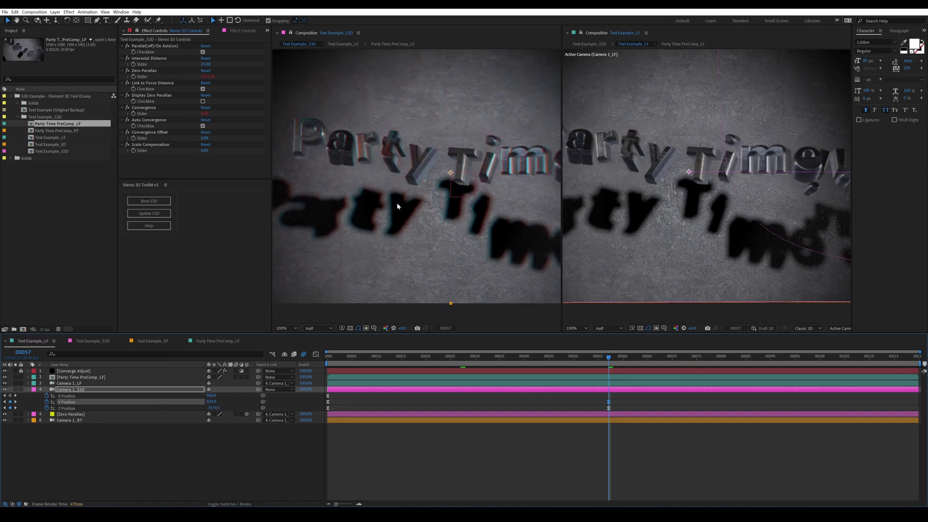
Open Party Time PreComp_LF in the right viewer and readjust the viewer zoom.
double_click(429, 217)
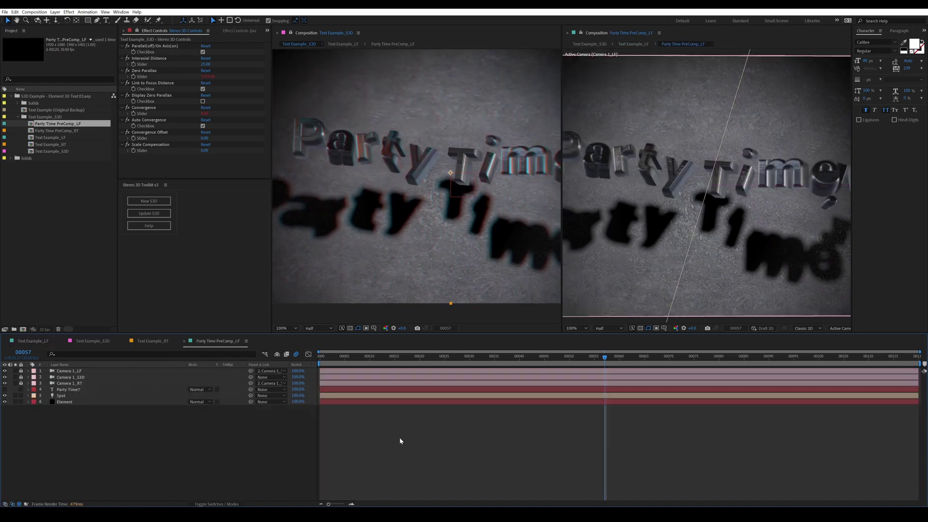
key(comma)
key(comma)
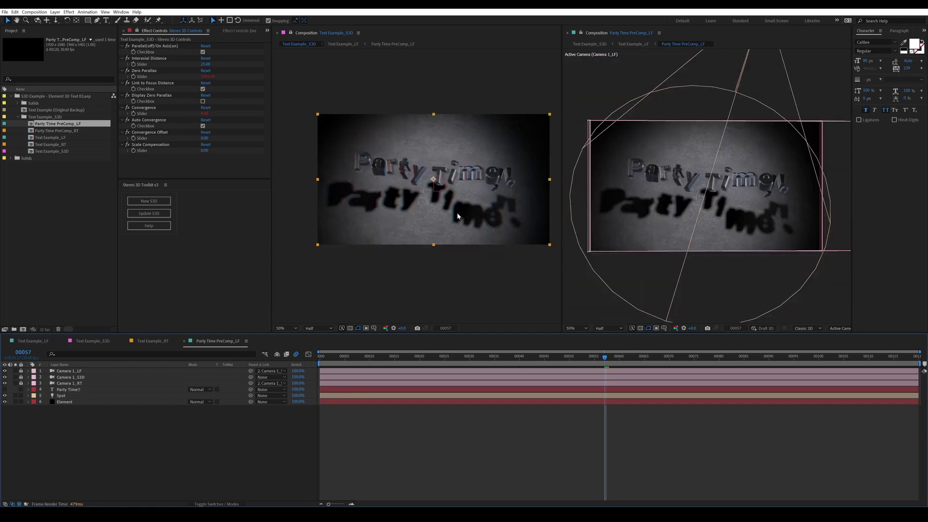
key(period)
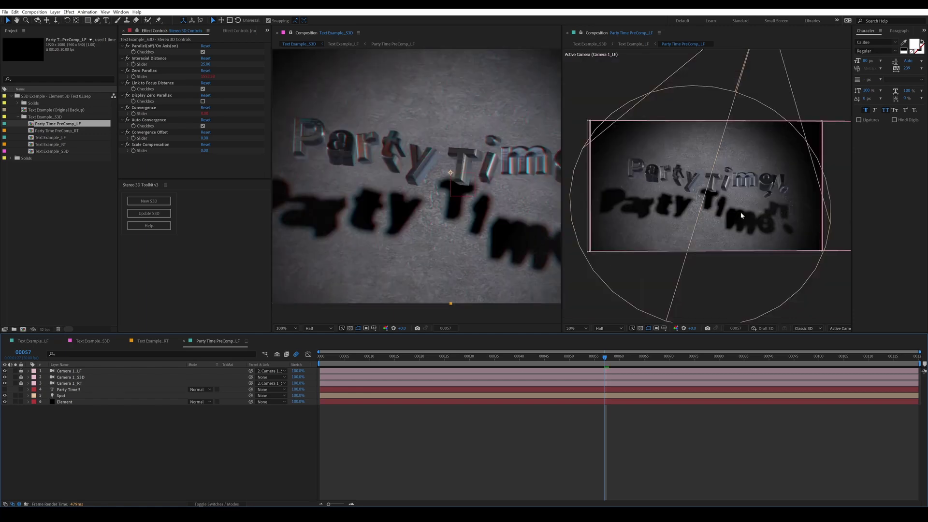
Create a 'Form Particles' solid and place it between the Spot and Element layers.
right_click(113, 423)
mouse_move(145, 425)
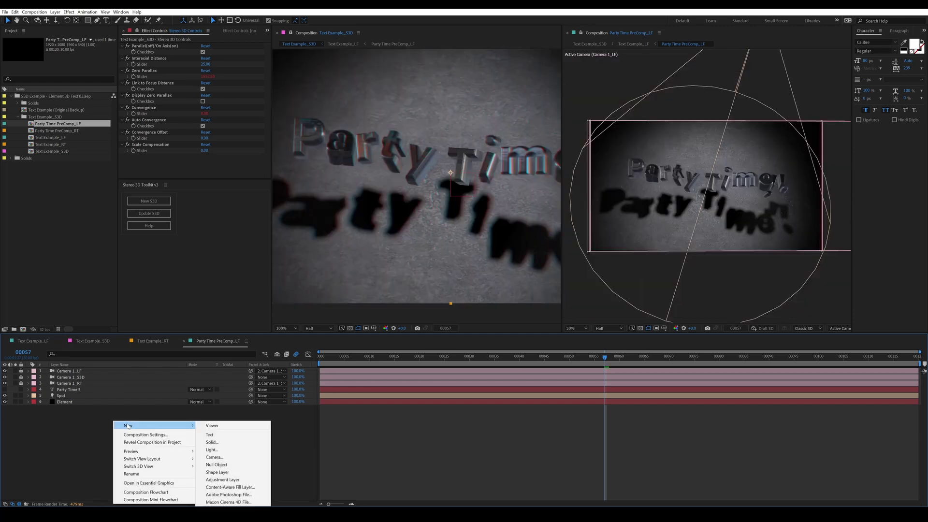
click(228, 442)
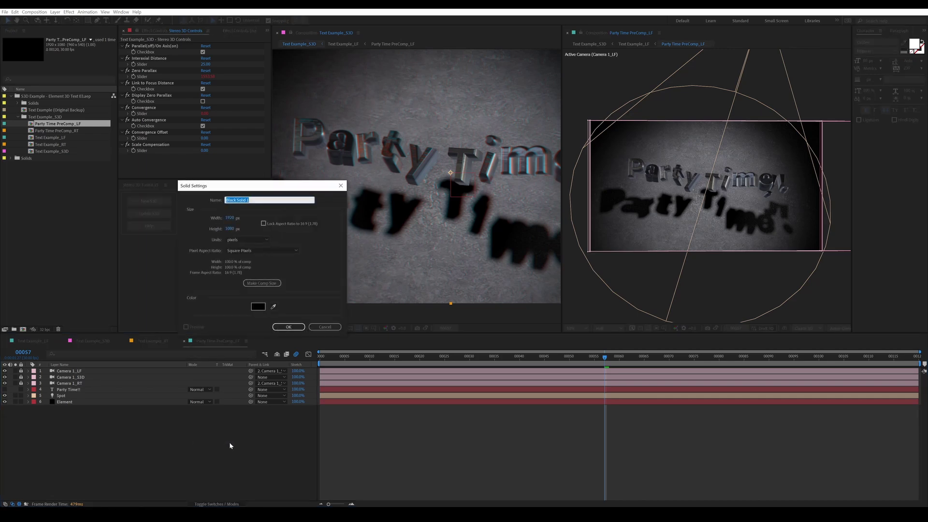
text(Form Particles)
key(Return)
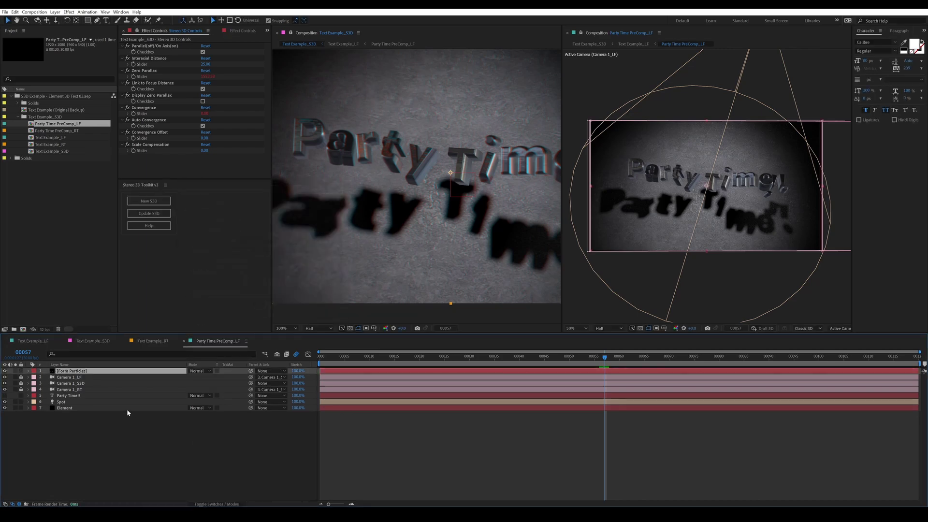
drag(77, 371, 94, 407)
drag(95, 407, 95, 408)
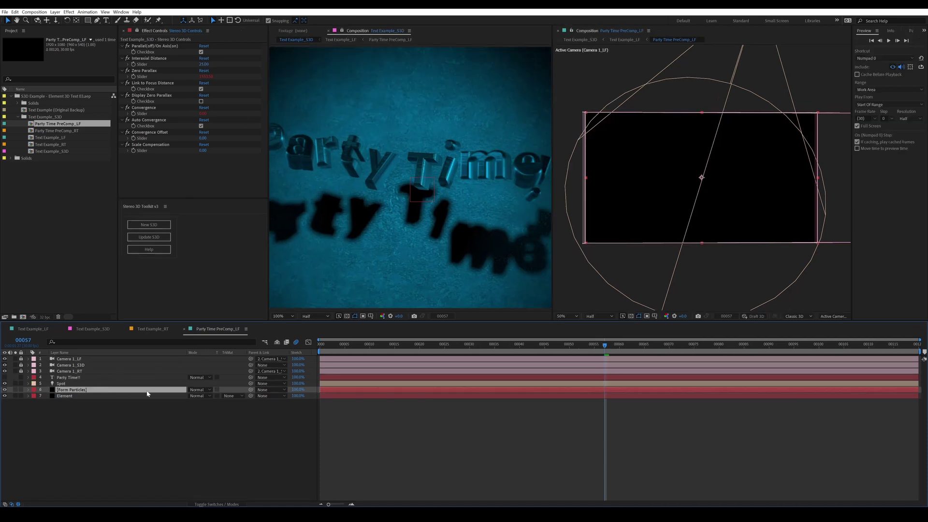
Search for 'form' in the effect search and apply Trapcode Form to Form Particles.
key(ctrl+space)
text(form)
key(Return)
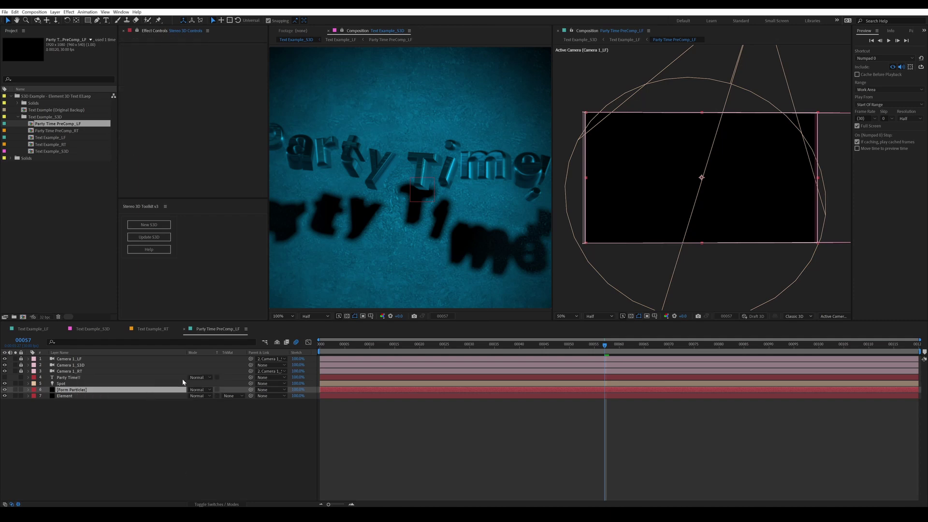
key(ctrl+space)
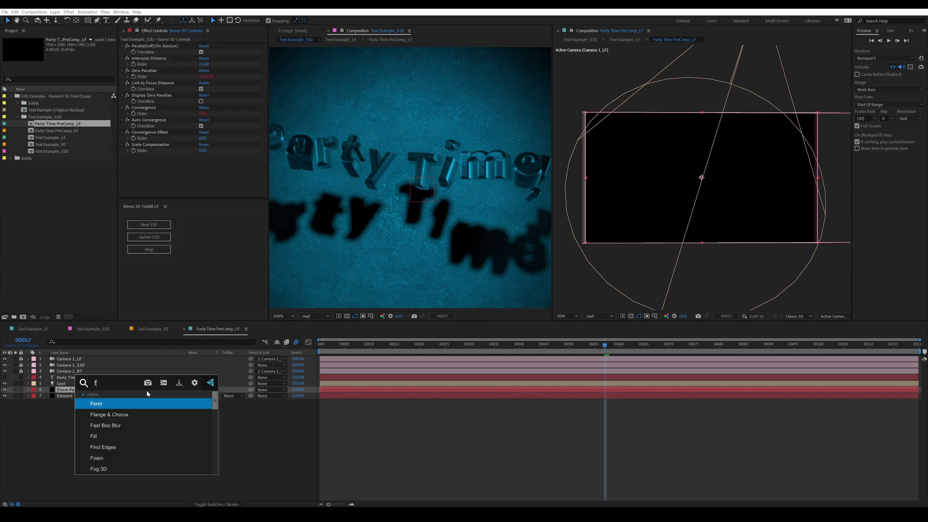
text(form)
key(Escape)
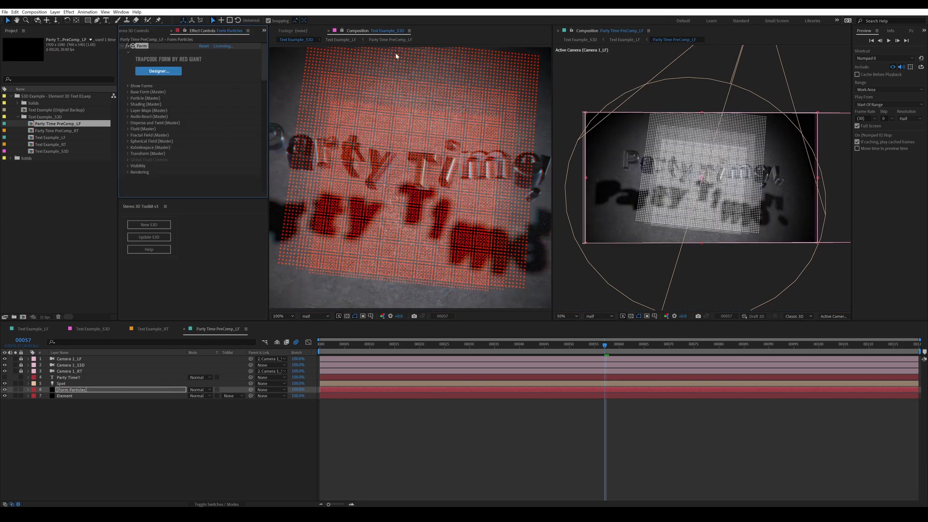
Dock the Party Time PreComp_LF viewer in the middle and resize the composition viewers.
drag(587, 33, 295, 126)
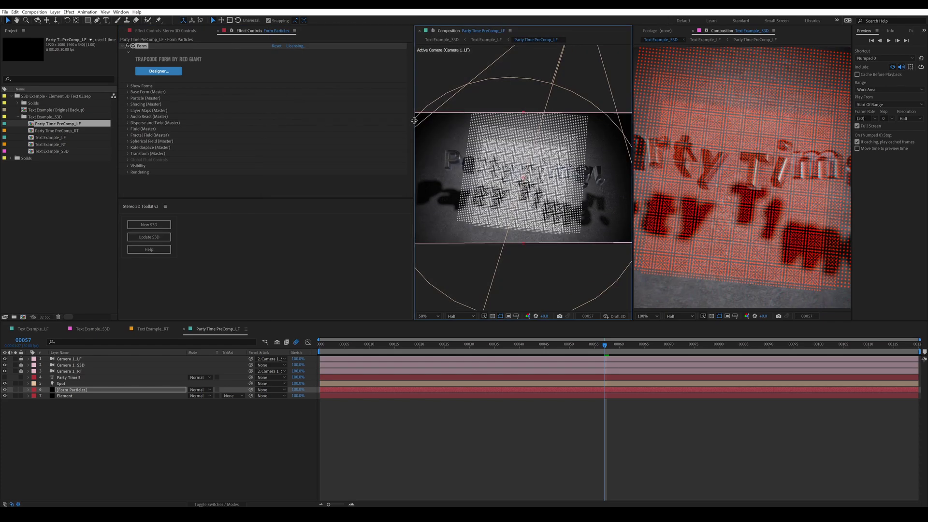
drag(414, 123, 234, 125)
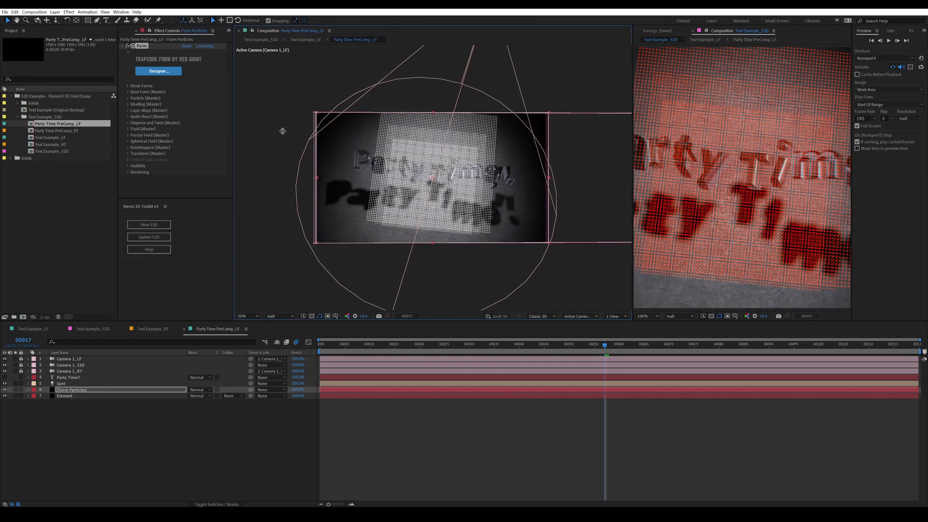
drag(633, 174, 534, 170)
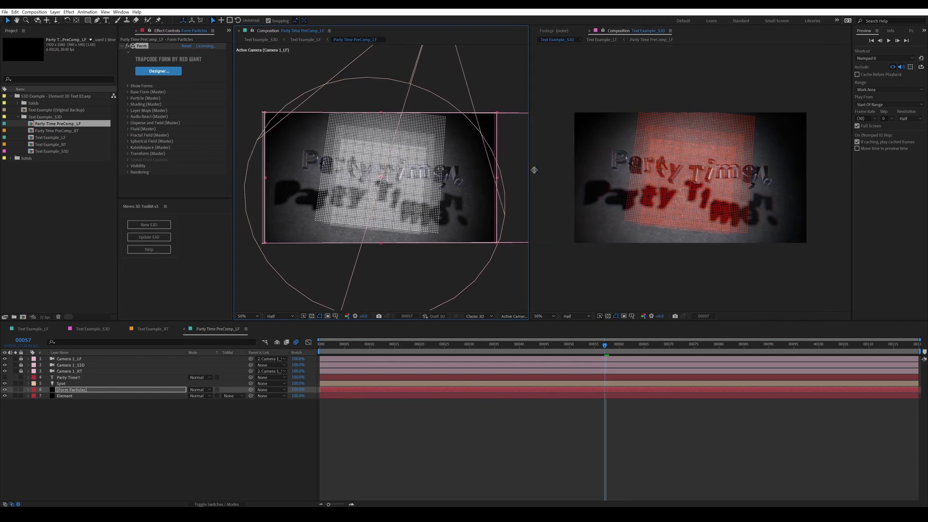
Load the Sparse Particle Field preset in Form Designer and apply it to the layer.
click(143, 71)
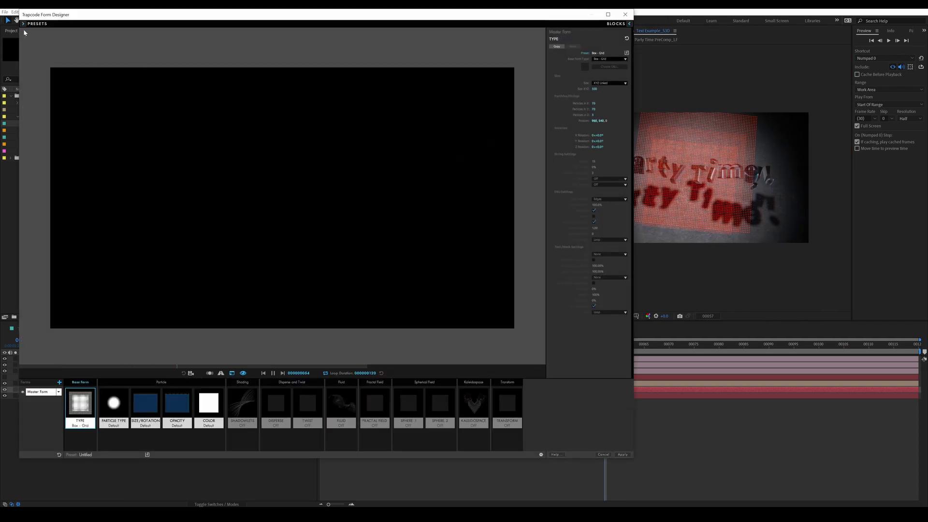
click(23, 24)
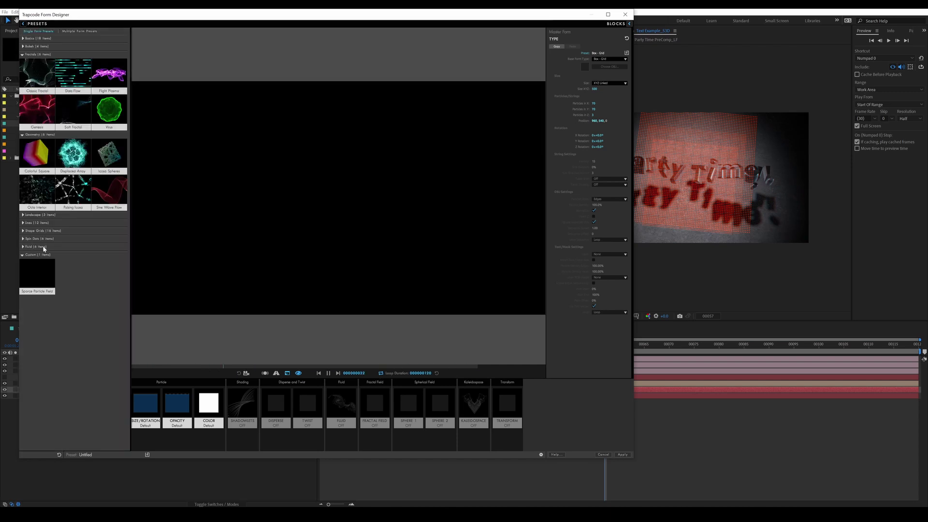
double_click(46, 278)
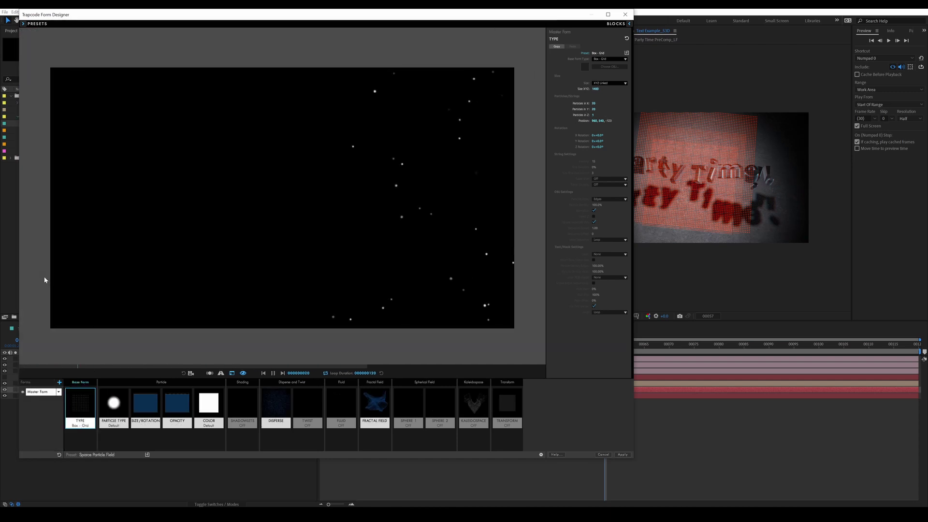
click(623, 454)
click(559, 103)
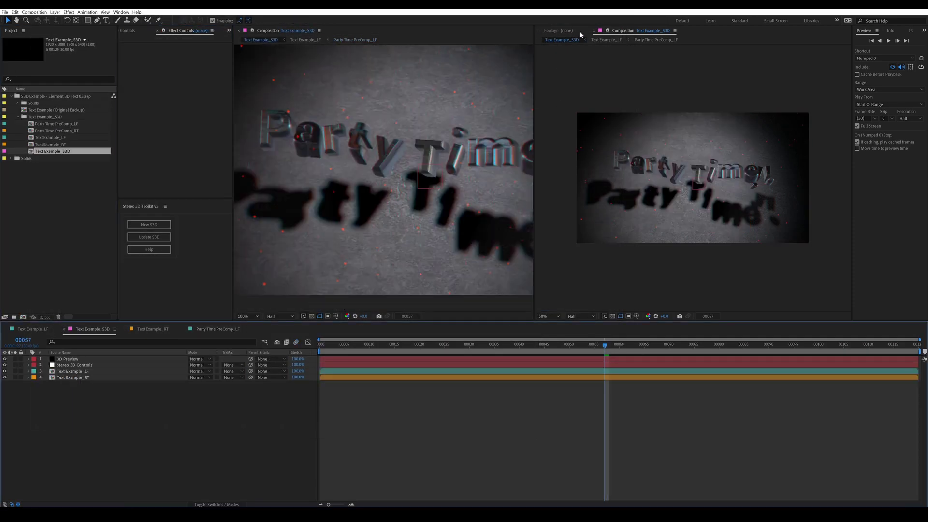
Close the extra Text Example_S3D viewer and widen the effect settings panel.
click(239, 30)
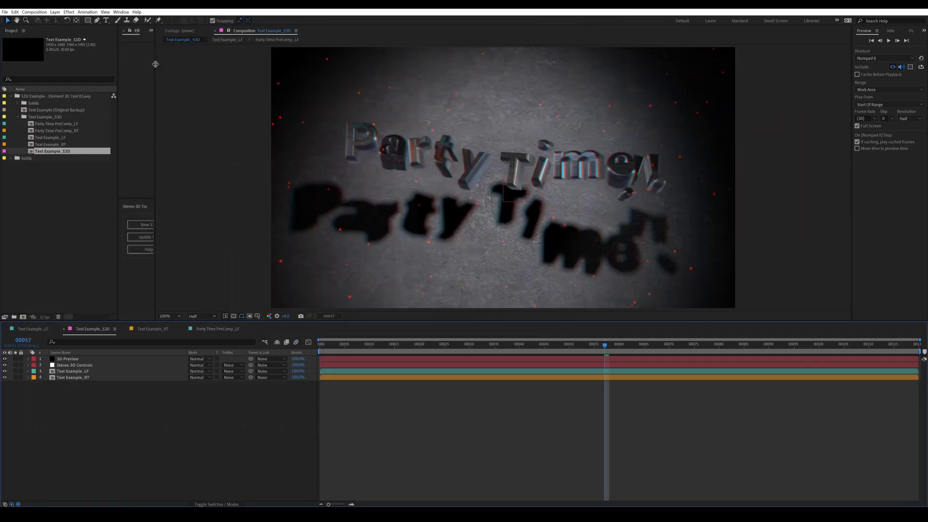
drag(155, 64, 219, 63)
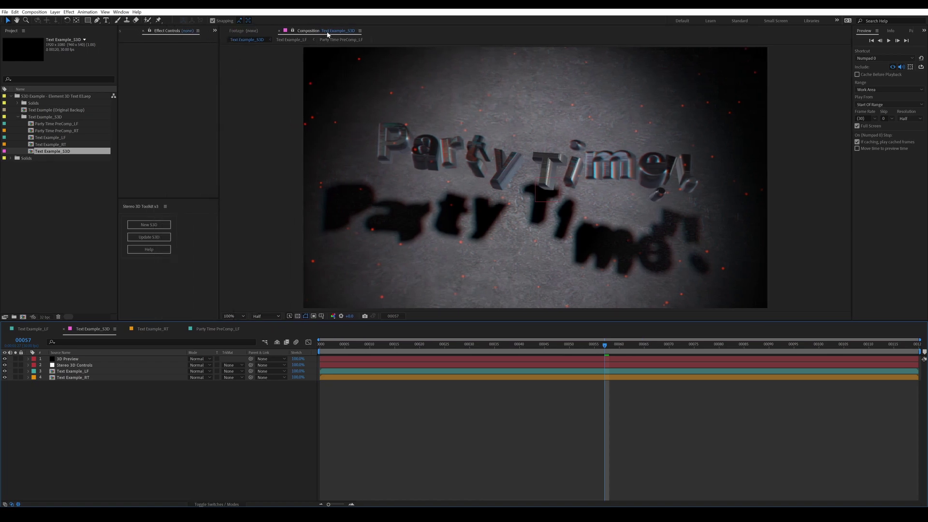
click(292, 32)
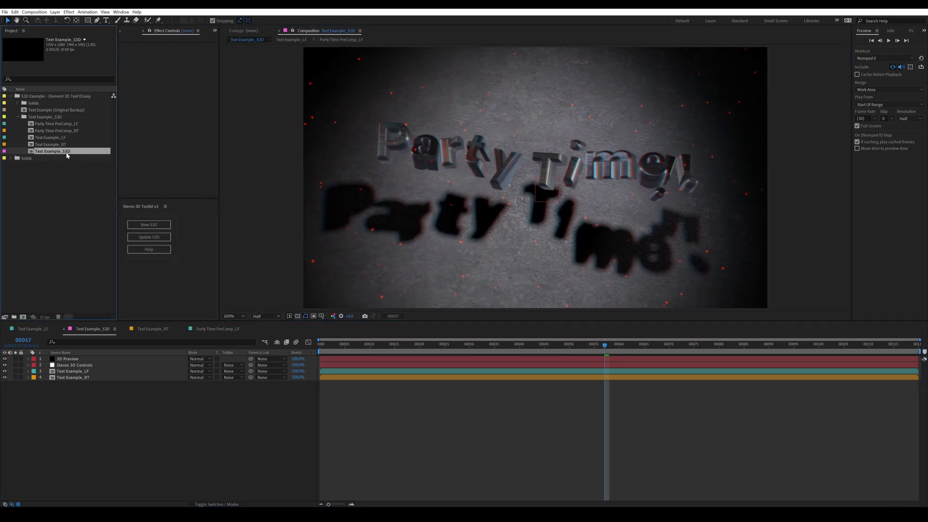
Run Update S3D to carry the particles into stereo, then open Text Example_LF.
click(149, 237)
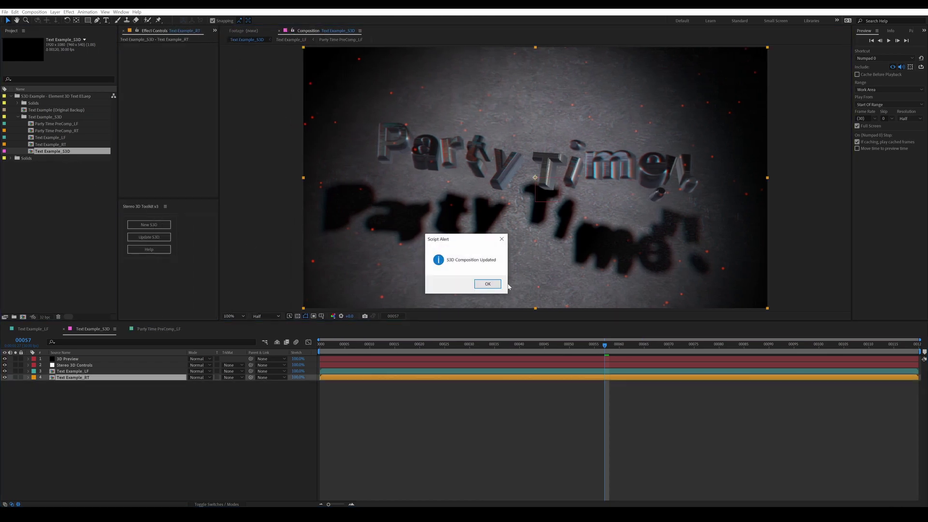
click(498, 284)
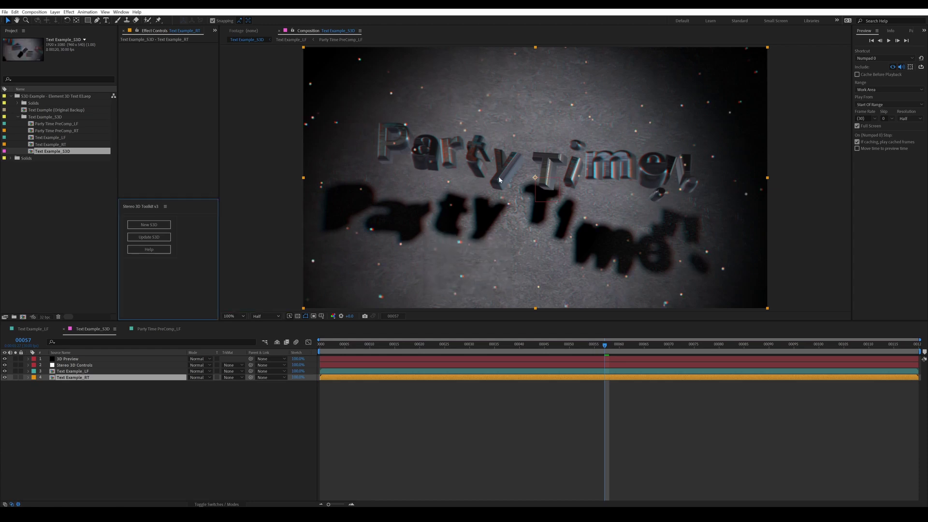
click(33, 328)
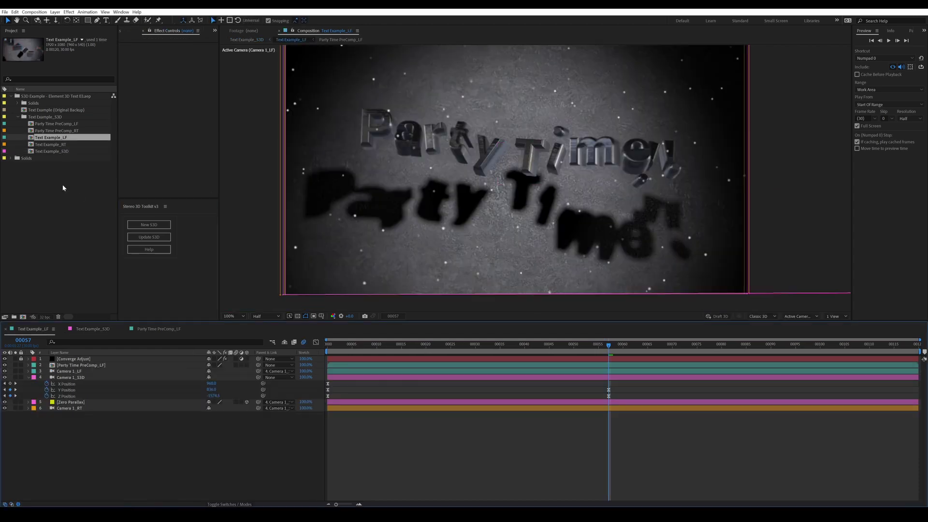
In Party Time PreComp_RT, raise Form Particles' Particles in X and Y to 47 and 50.
double_click(59, 146)
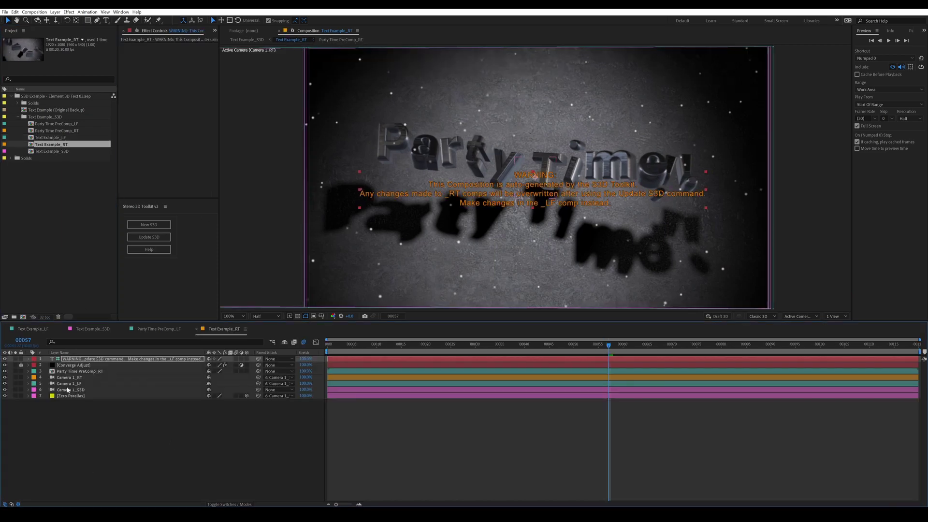
double_click(73, 371)
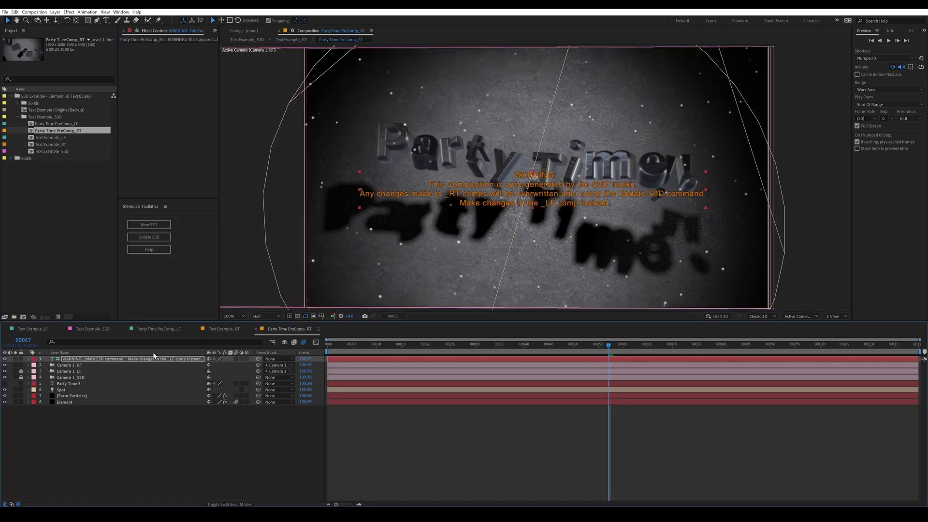
click(90, 403)
click(91, 396)
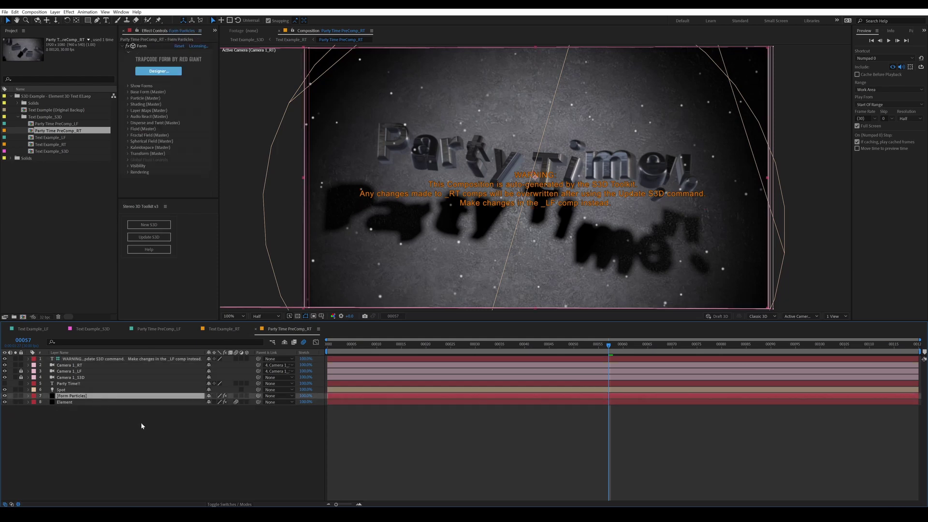
click(129, 93)
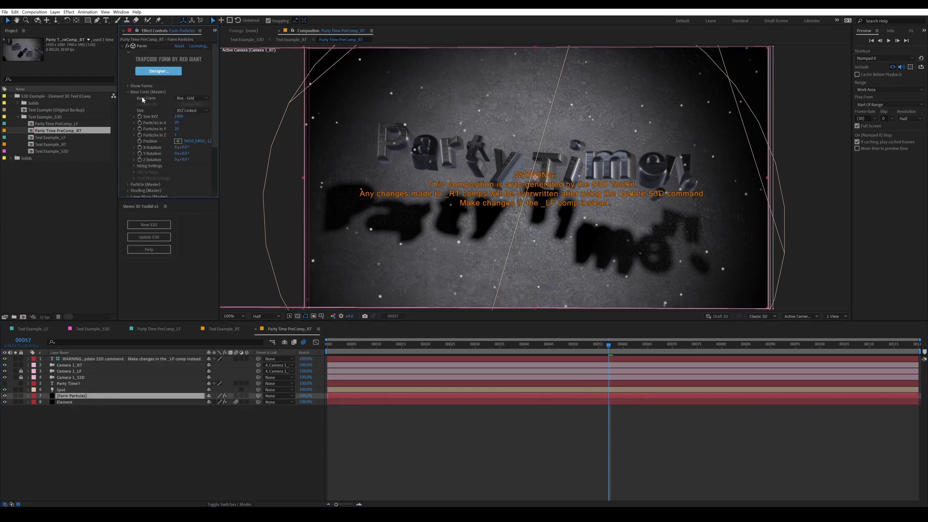
drag(177, 128, 189, 121)
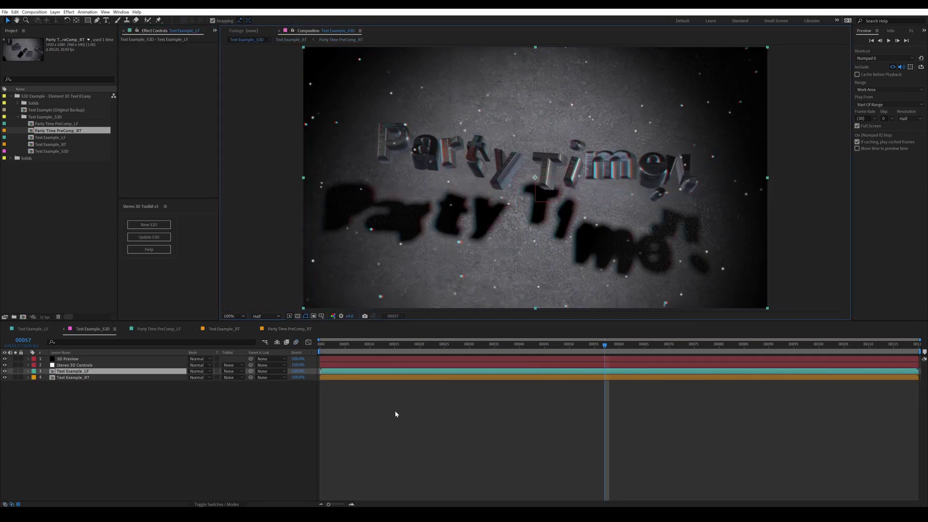
Run Update S3D on Text Example_S3D, overwriting the right-eye edits with the sparse left-eye particles.
click(407, 428)
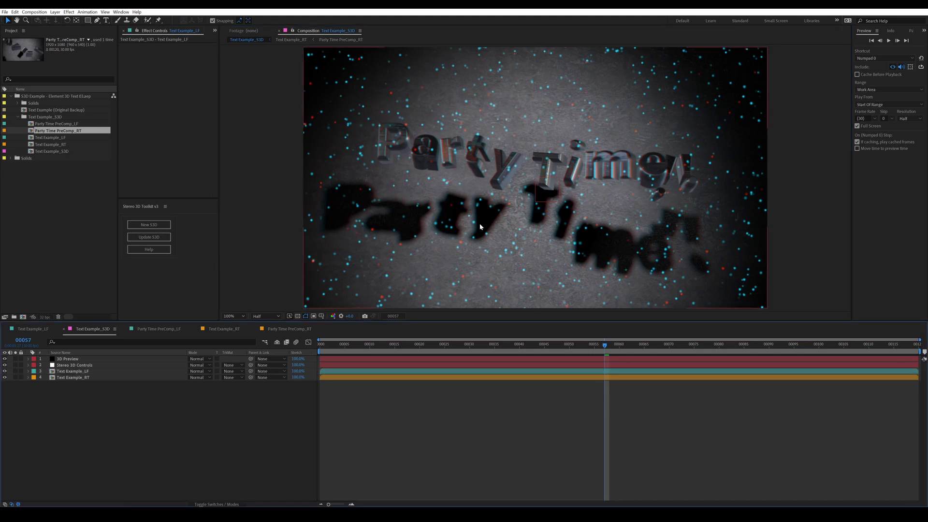
click(43, 153)
click(144, 237)
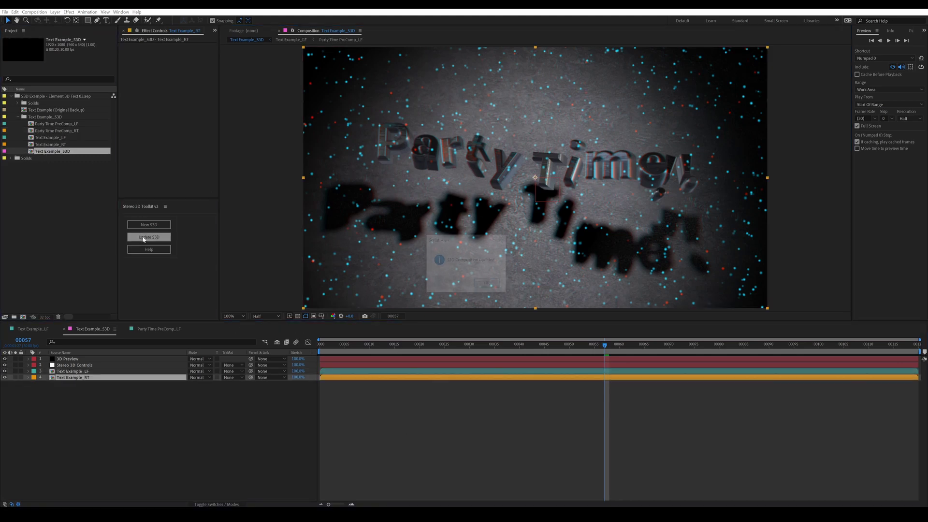
click(482, 282)
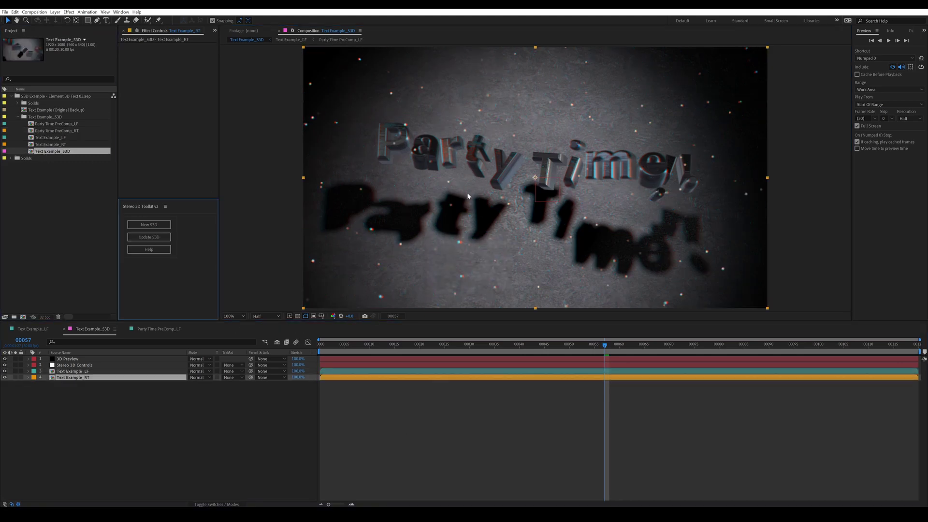
In Party Time PreComp_LF, set Form Particles' Particles in X to 30 under Base Form (Master).
double_click(115, 371)
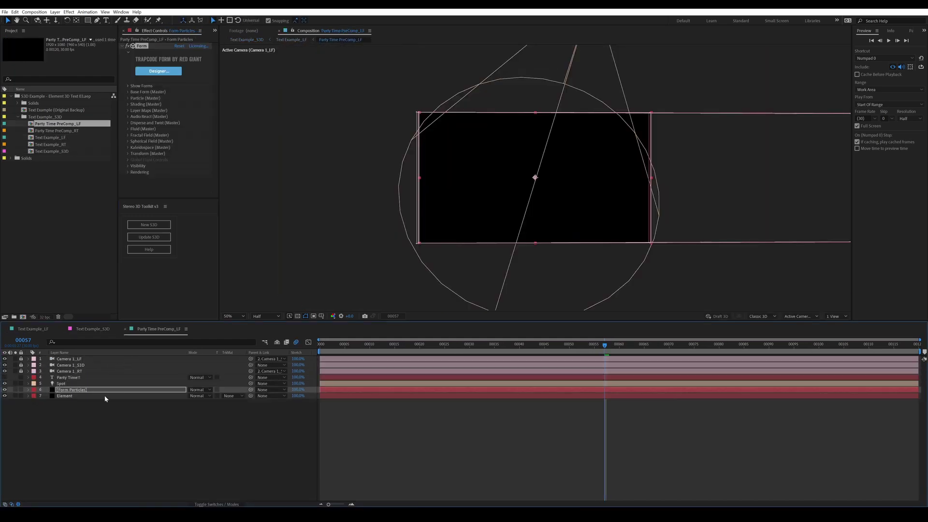
click(128, 92)
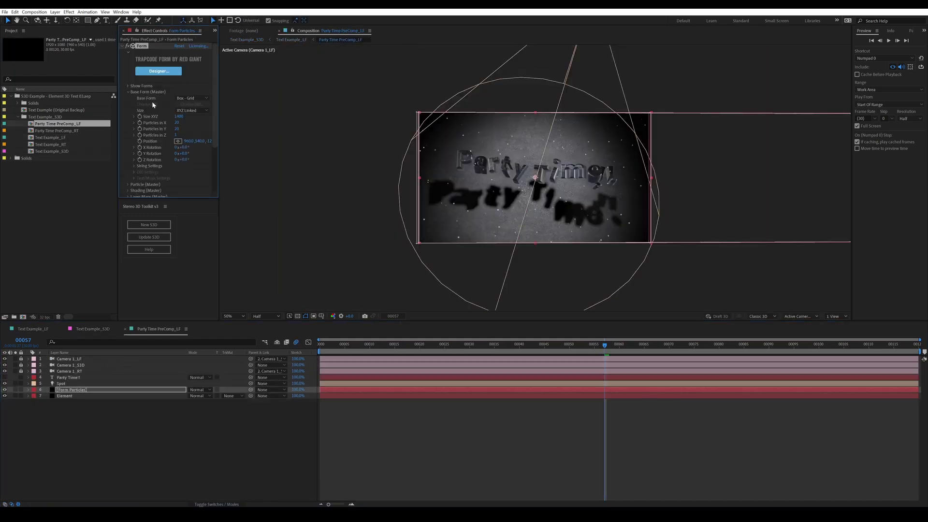
click(176, 122)
text(30)
key(Return)
Update Text Example_S3D so the denser particles carry into both eyes.
key(Tab)
click(360, 194)
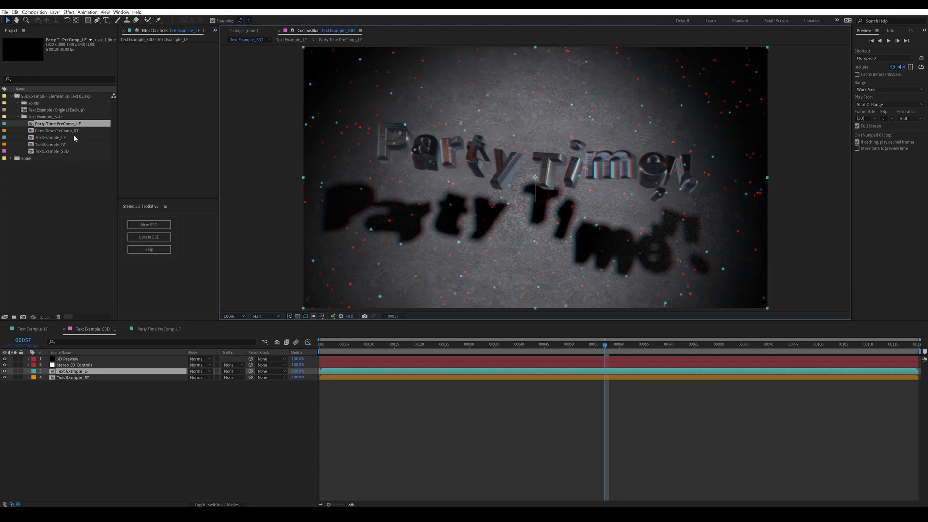
click(53, 151)
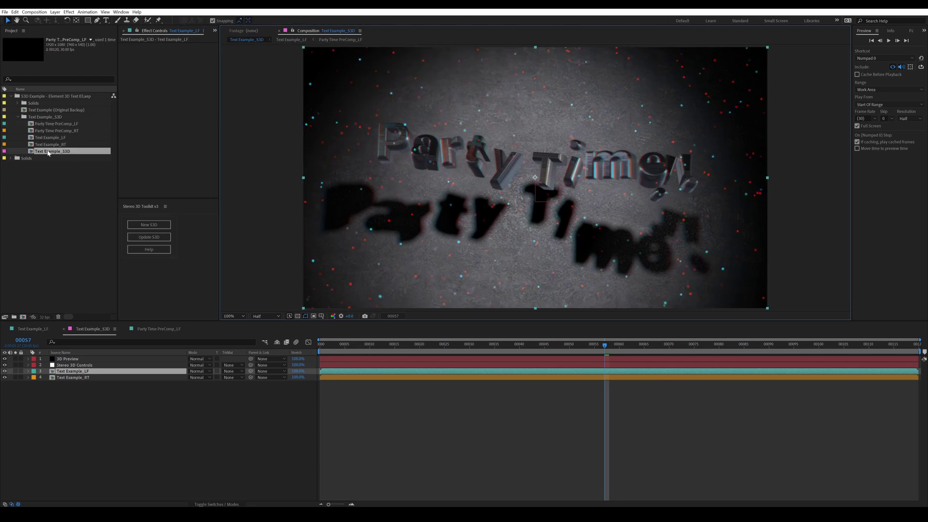
click(154, 237)
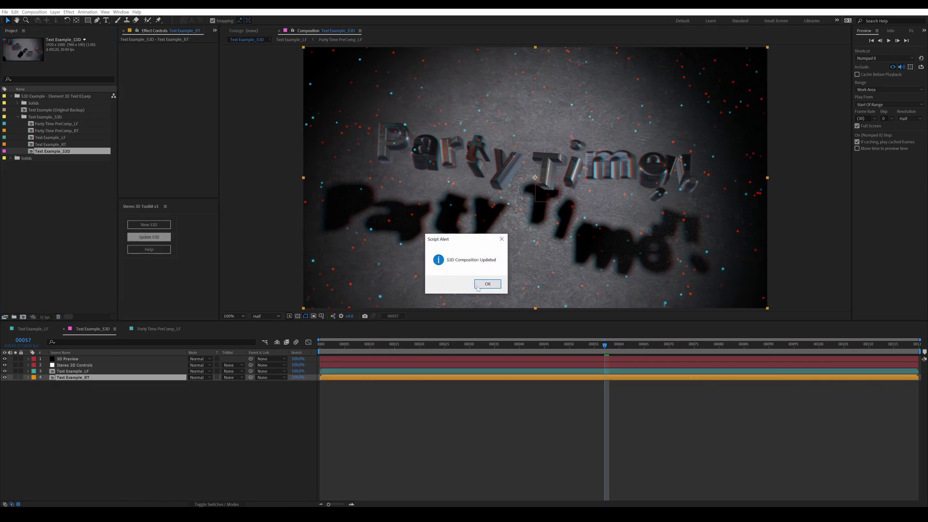
click(485, 284)
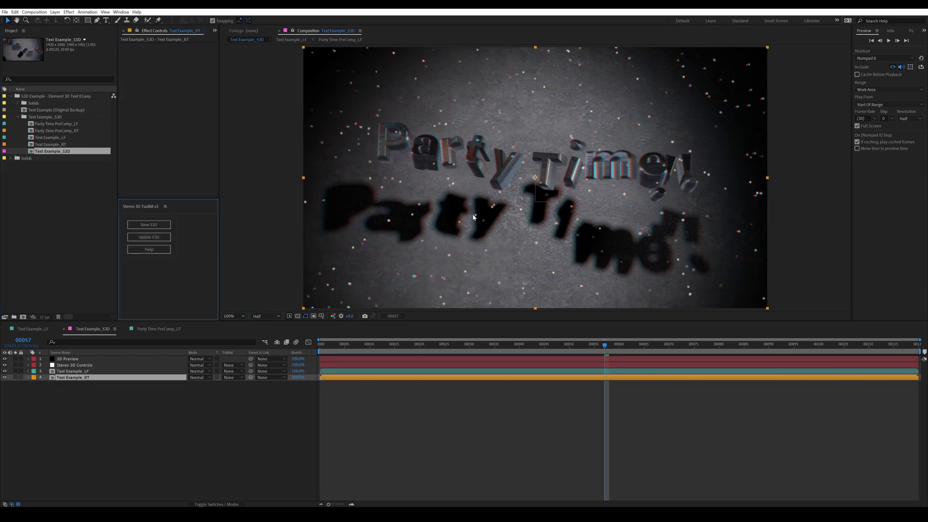
click(797, 244)
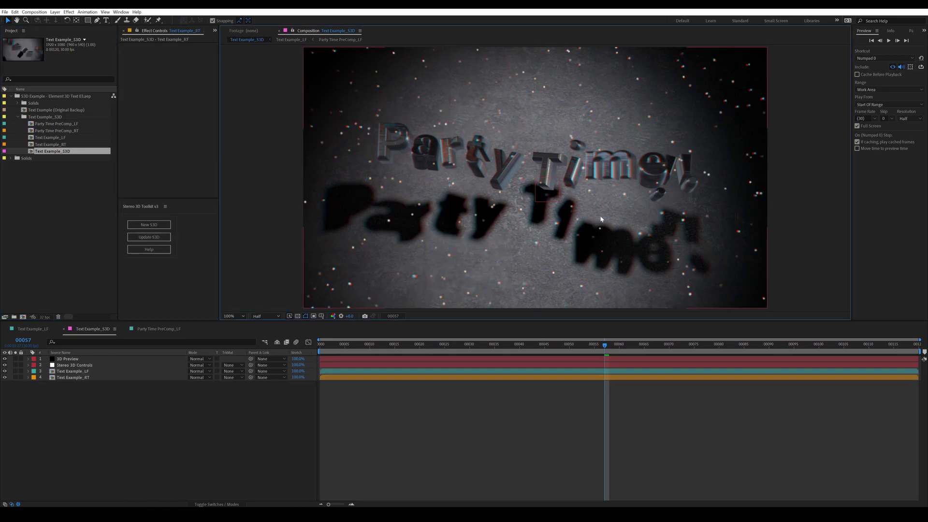